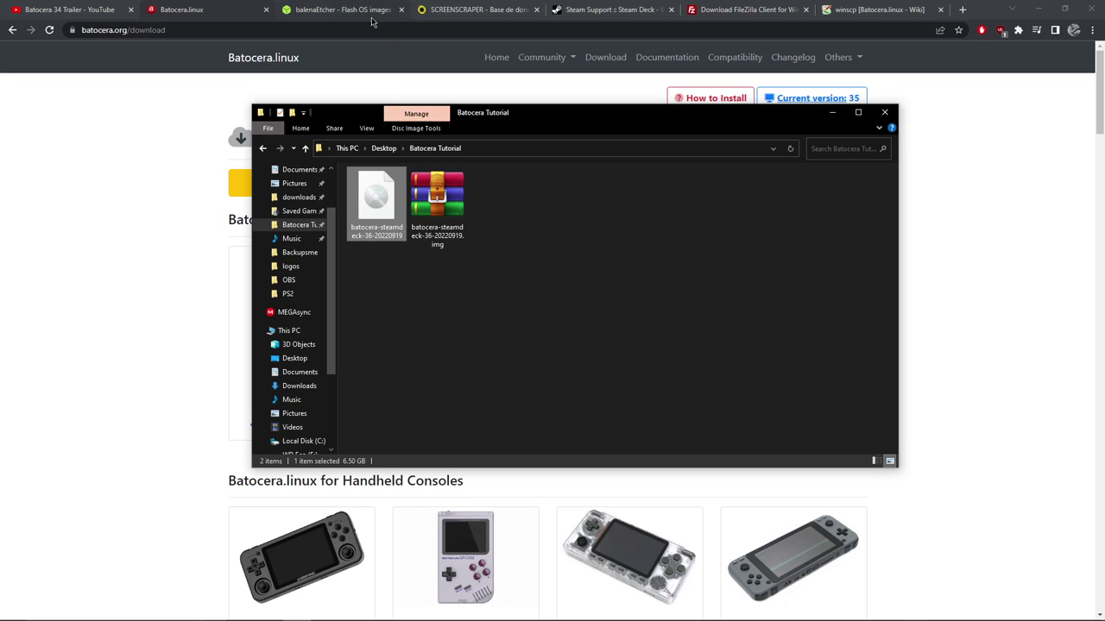
Step: View the balenaEtcher download choices for the different operating systems, and open the ScreenScraper site
{"action": "left_click", "coordinate": [353, 17]}
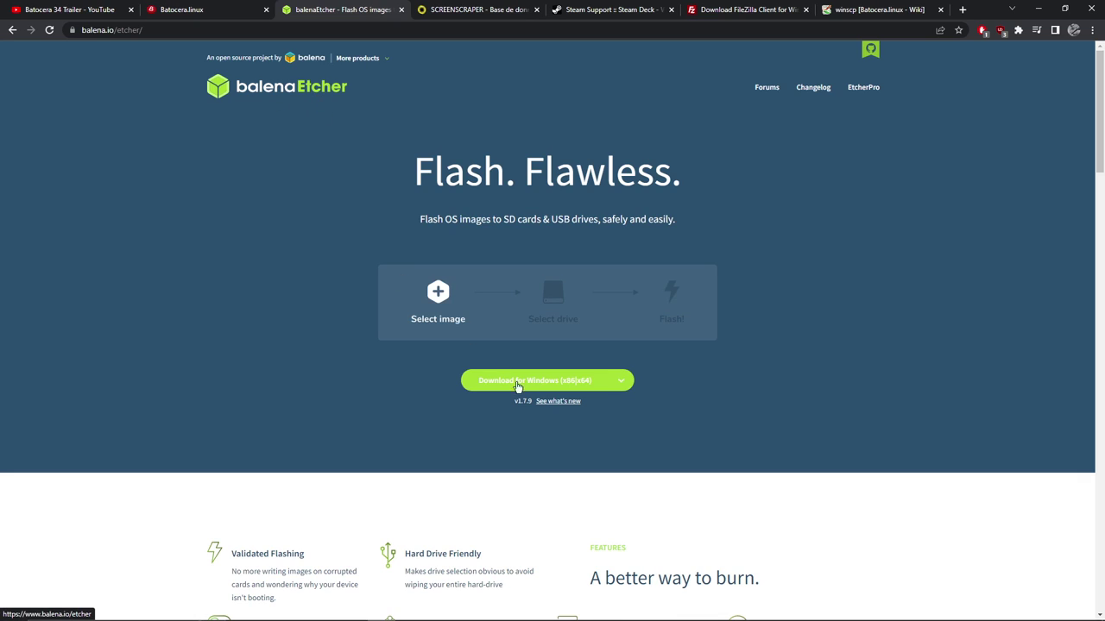
{"action": "left_click", "coordinate": [622, 380]}
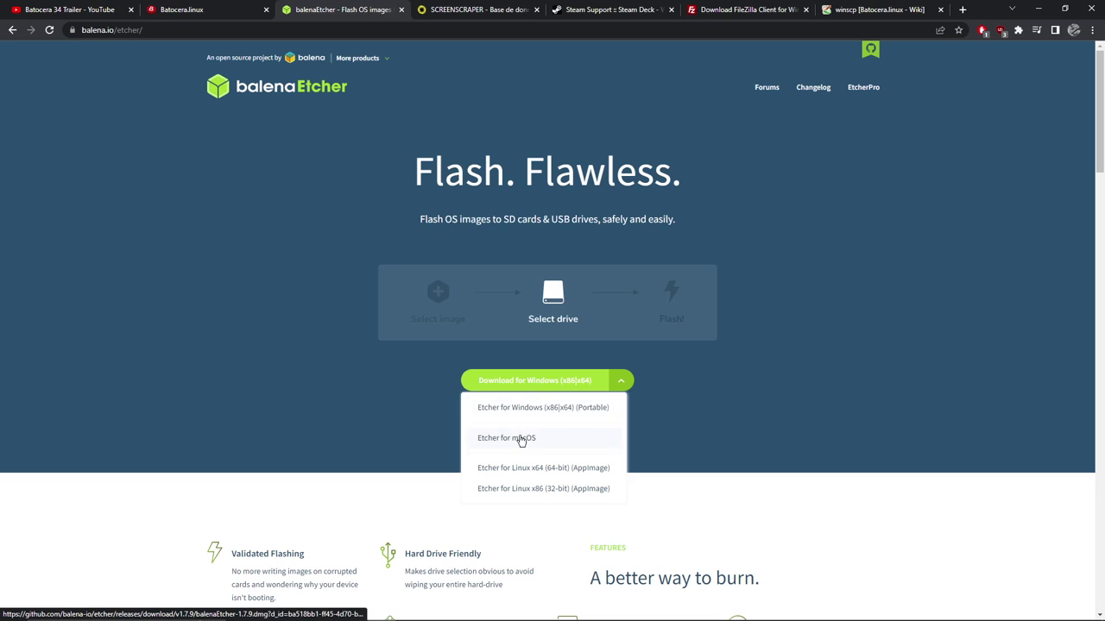
{"action": "left_click", "coordinate": [821, 372]}
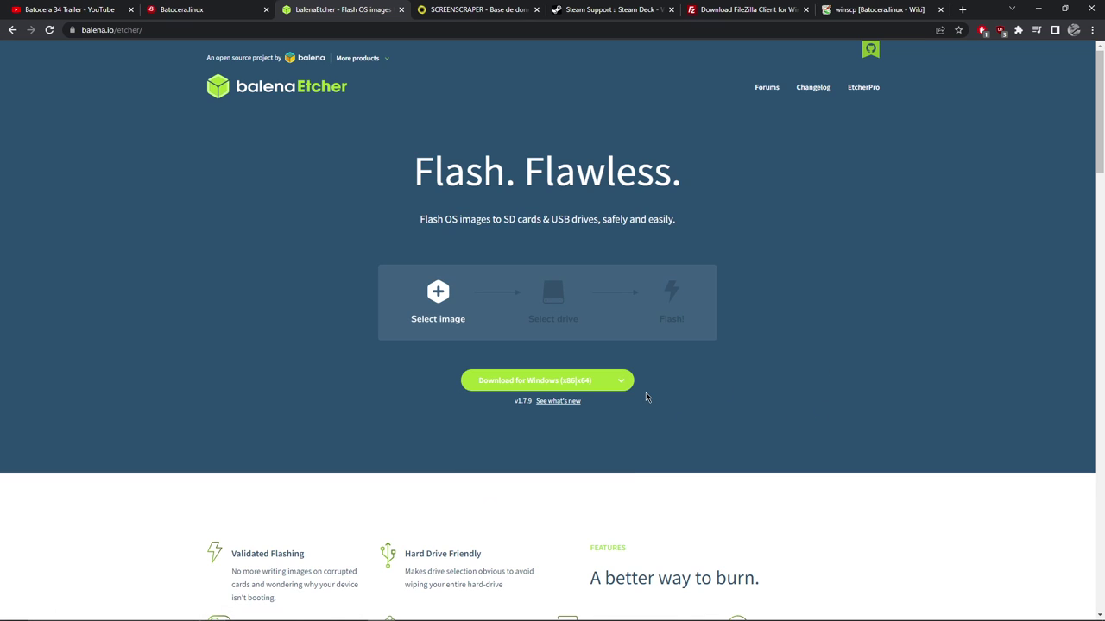
{"action": "left_click", "coordinate": [500, 5]}
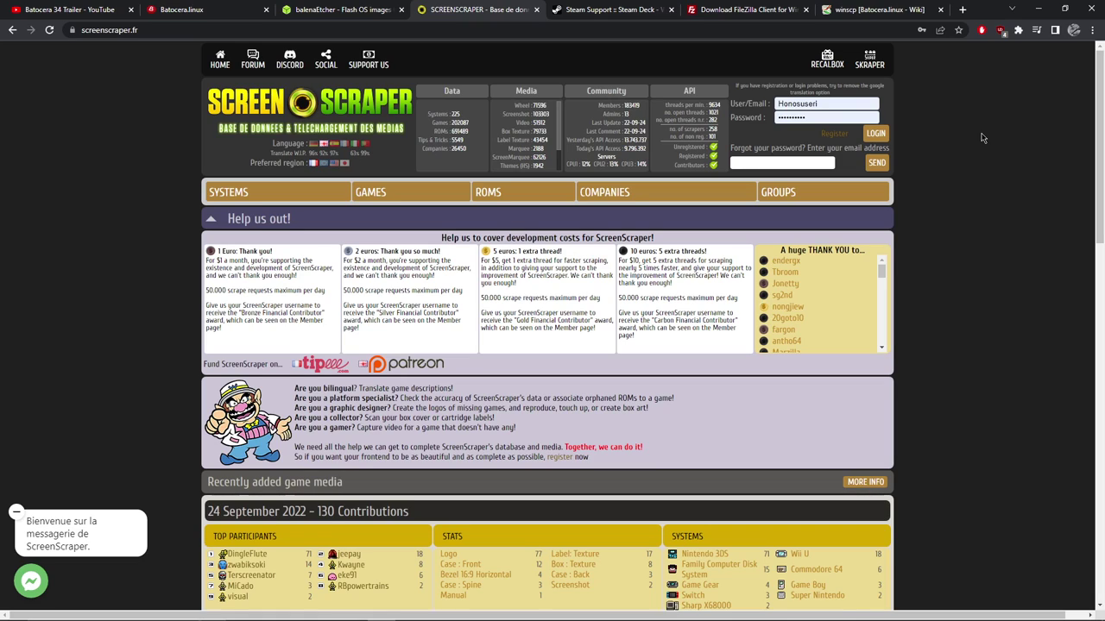
{"action": "key", "text": "alt+Tab"}
{"action": "key", "text": "alt+Tab"}
{"action": "key", "text": "alt+Tab"}
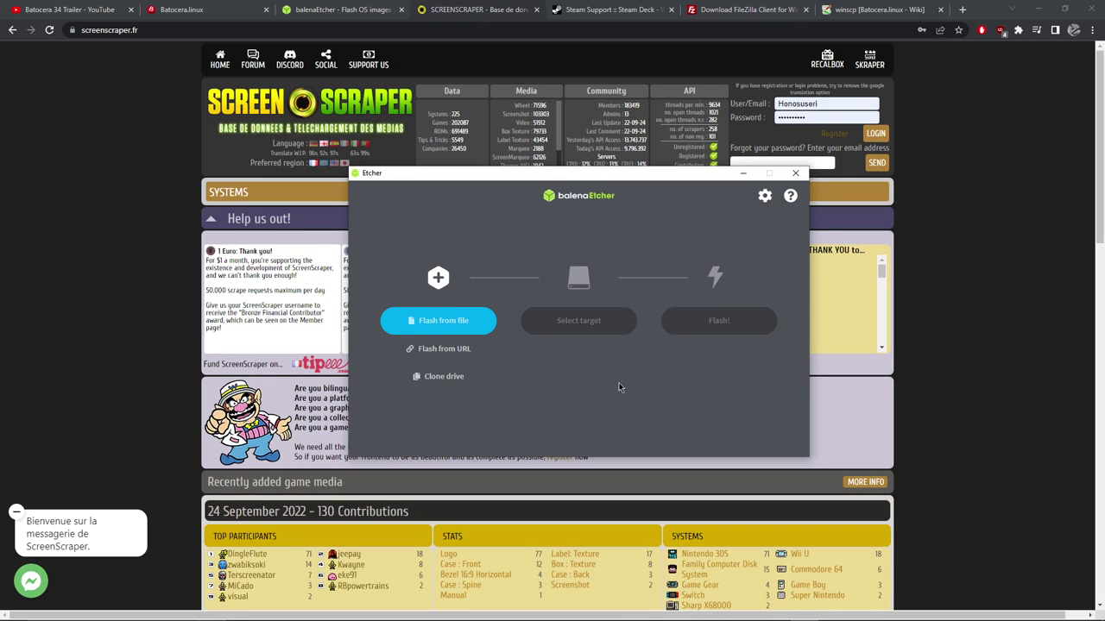
{"action": "left_click", "coordinate": [463, 326]}
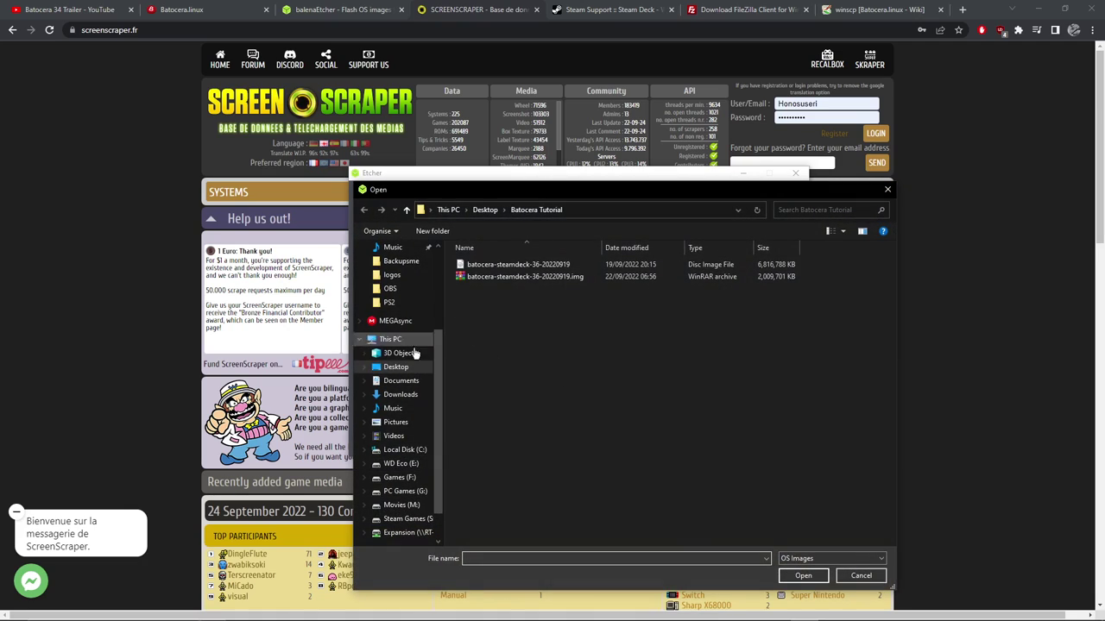
{"action": "left_click", "coordinate": [552, 269]}
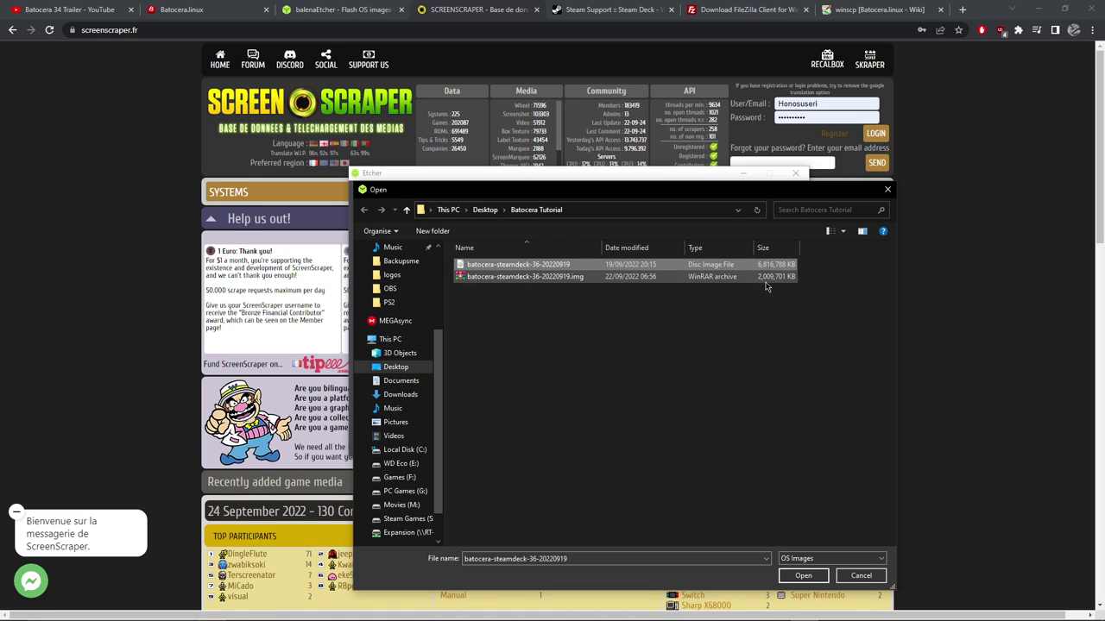
{"action": "left_click", "coordinate": [803, 576]}
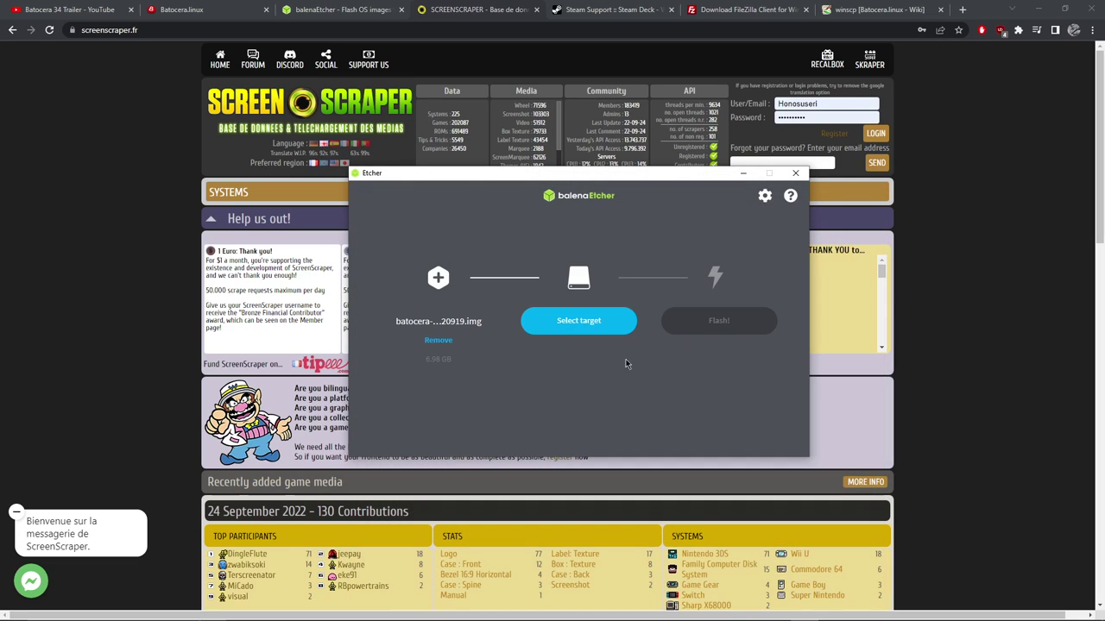
{"action": "left_click", "coordinate": [578, 324]}
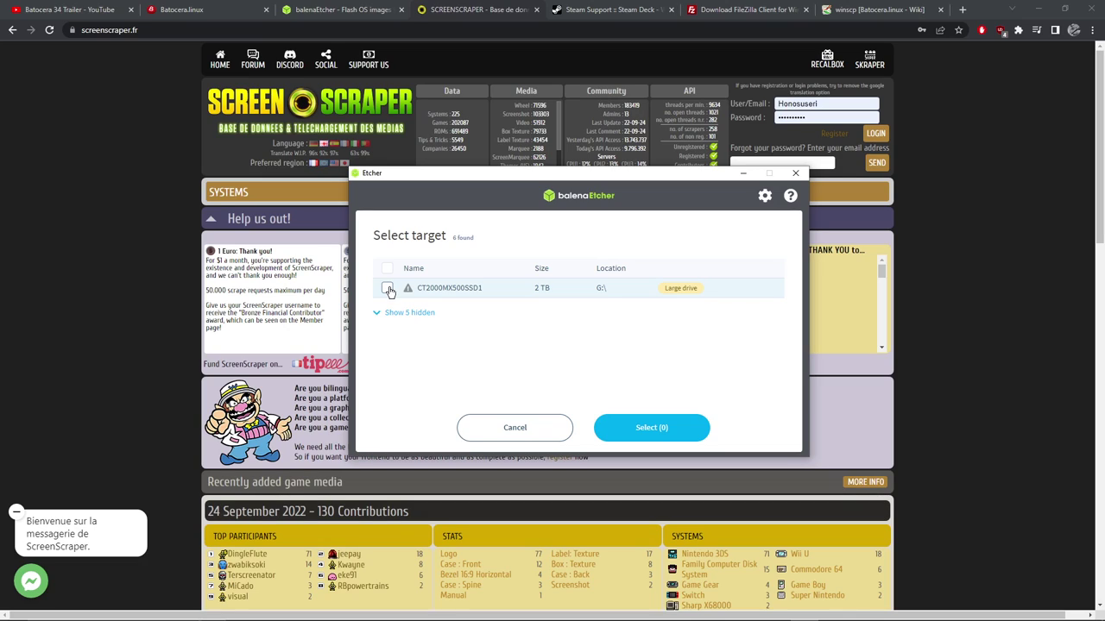
{"action": "left_click", "coordinate": [521, 434]}
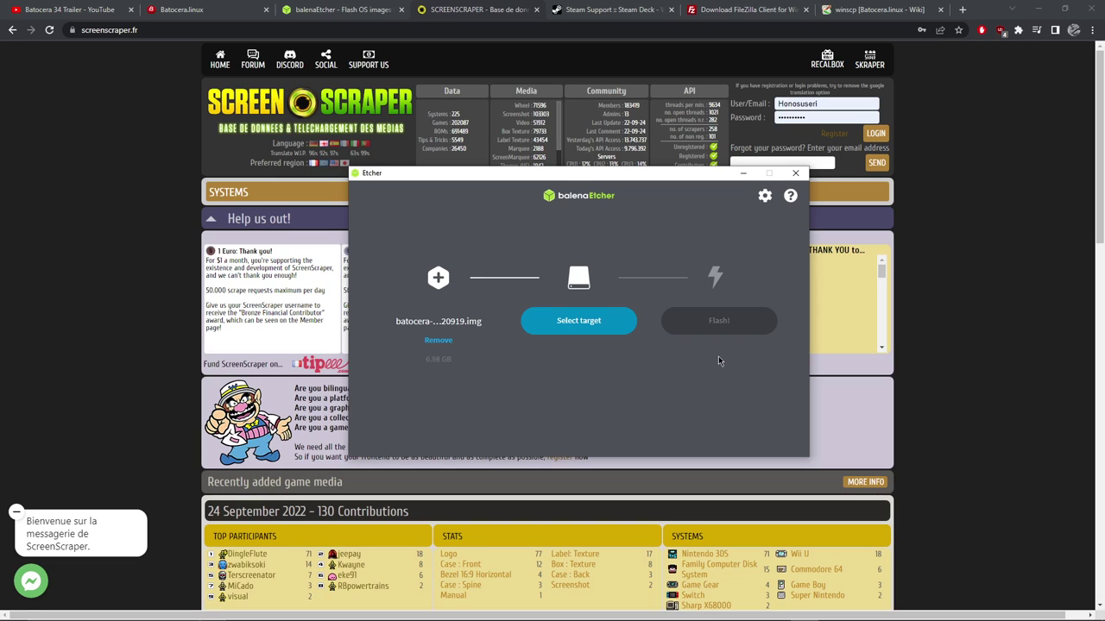
Step: Read the Windows drivers and Windows installation notes on the Steam Deck Windows Resources support page
{"action": "left_click", "coordinate": [604, 9]}
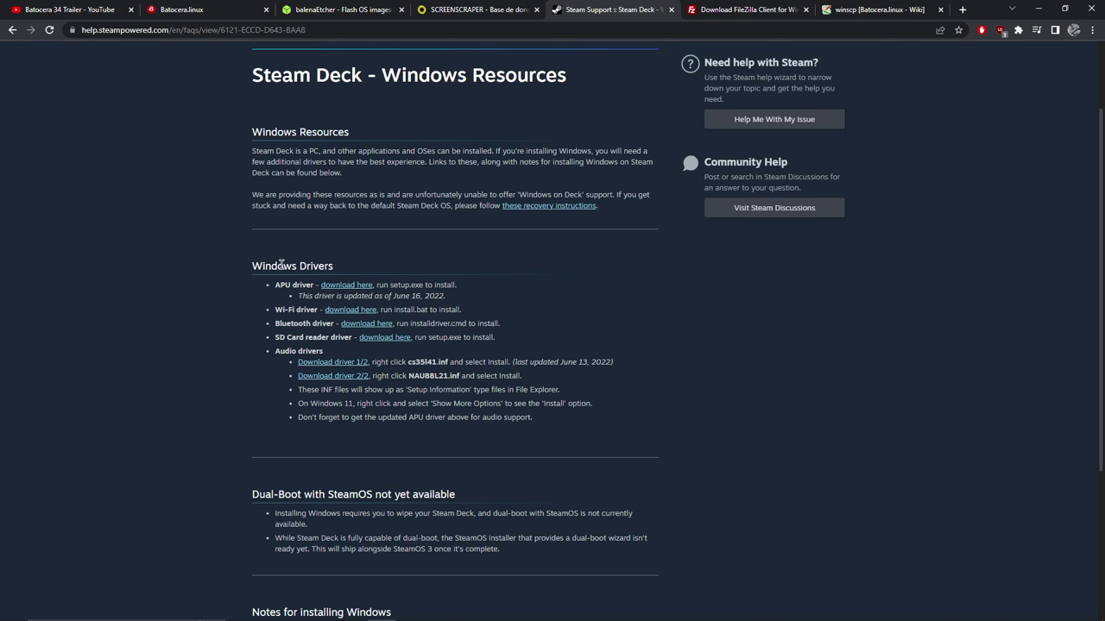
{"action": "scroll", "coordinate": [320, 262], "scroll_direction": "down", "scroll_amount": 1}
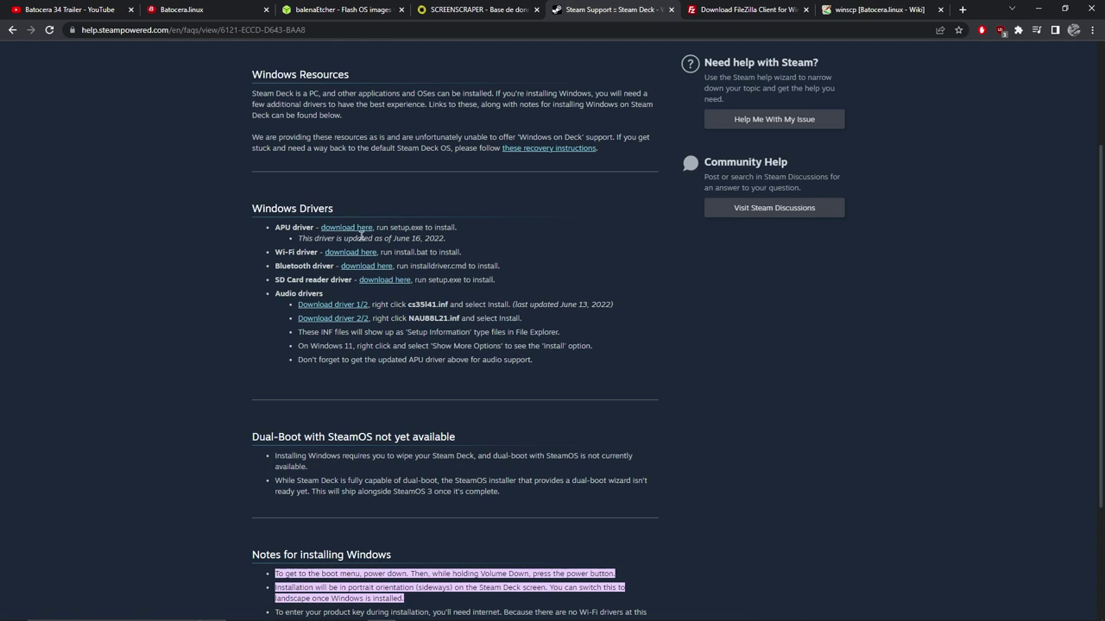
{"action": "scroll", "coordinate": [227, 259], "scroll_direction": "down", "scroll_amount": 2}
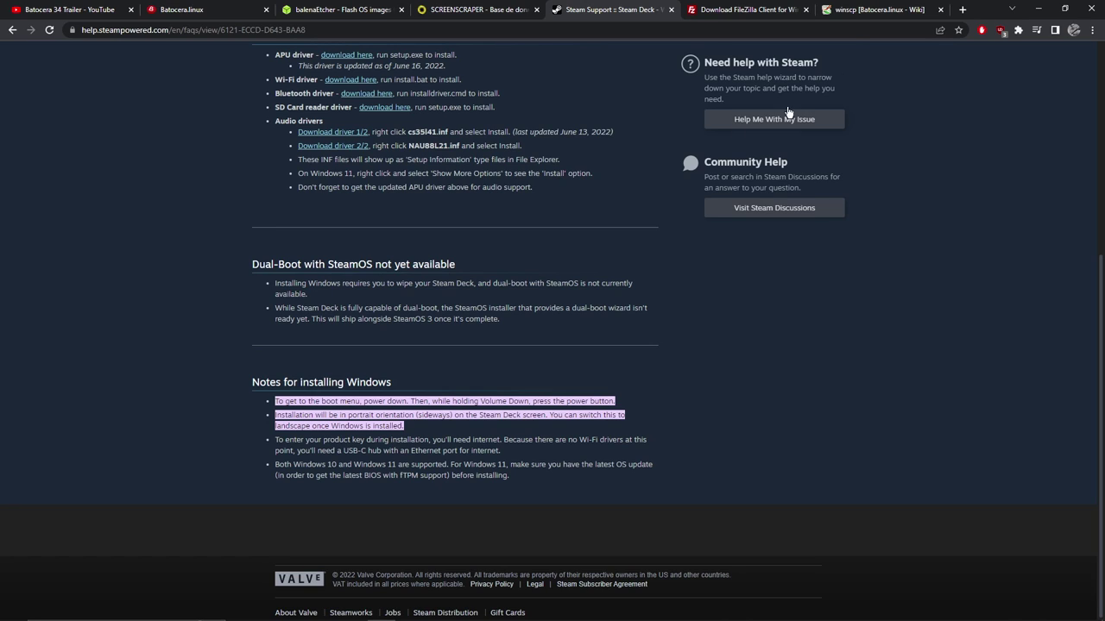
Step: Look over the FileZilla Client download page and the Batocera wiki's WinSCP guide, including its login settings
{"action": "left_click", "coordinate": [740, 9]}
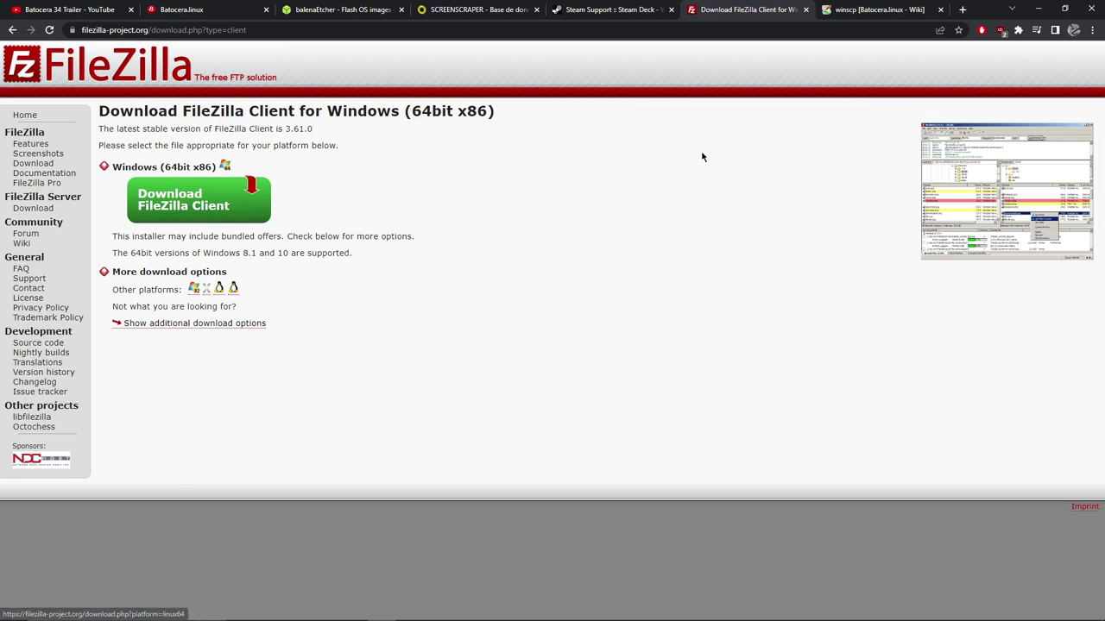
{"action": "left_click", "coordinate": [889, 9]}
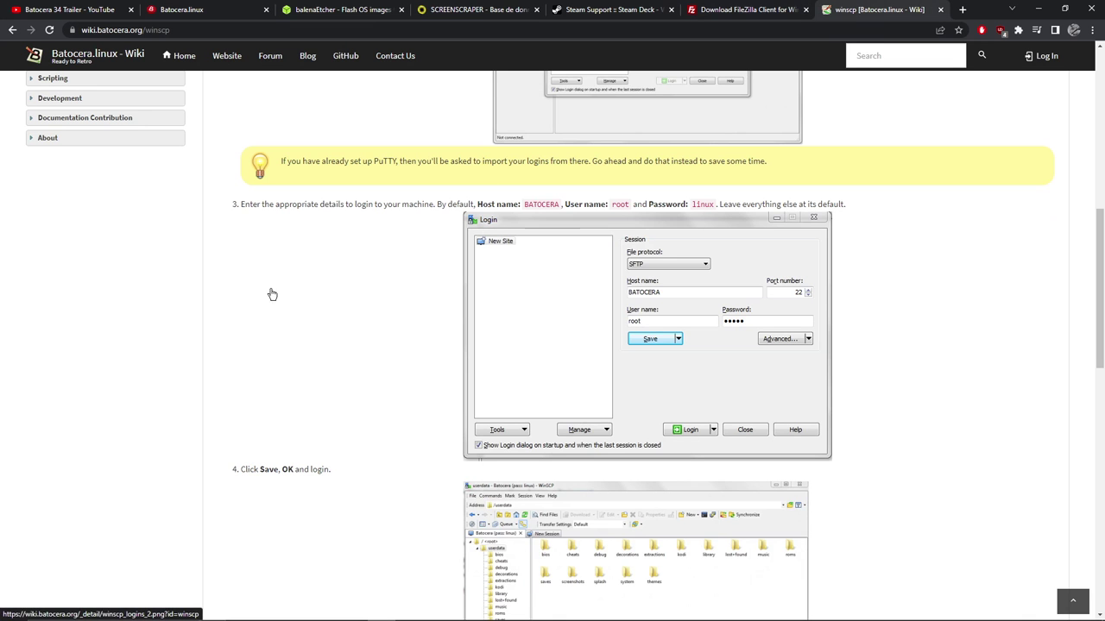
{"action": "scroll", "coordinate": [285, 299], "scroll_direction": "up", "scroll_amount": 7}
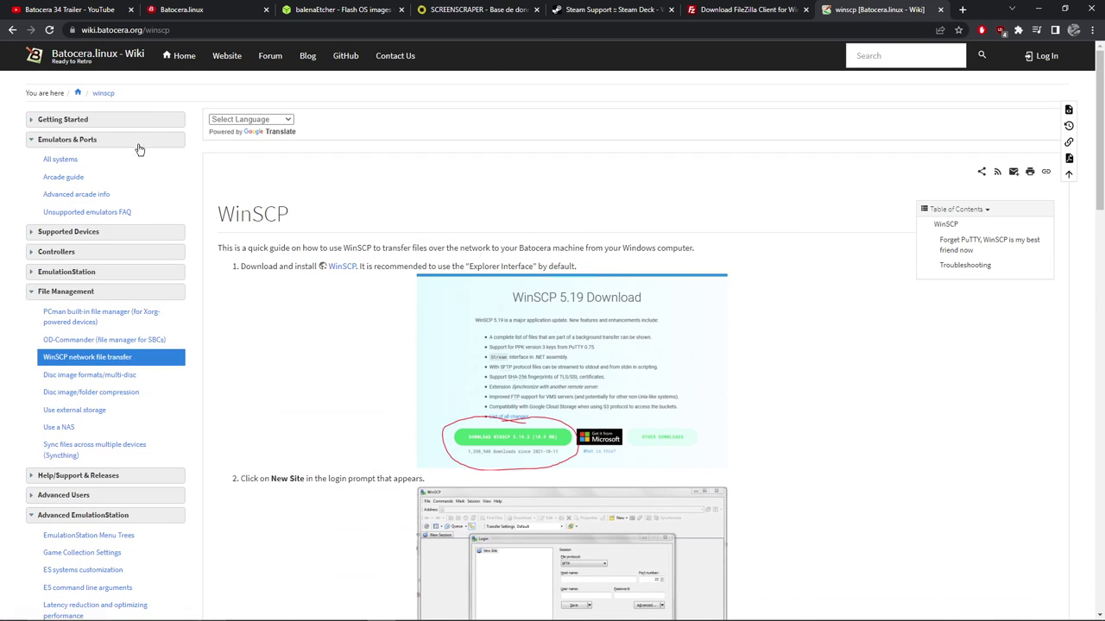
{"action": "scroll", "coordinate": [393, 213], "scroll_direction": "down", "scroll_amount": 4}
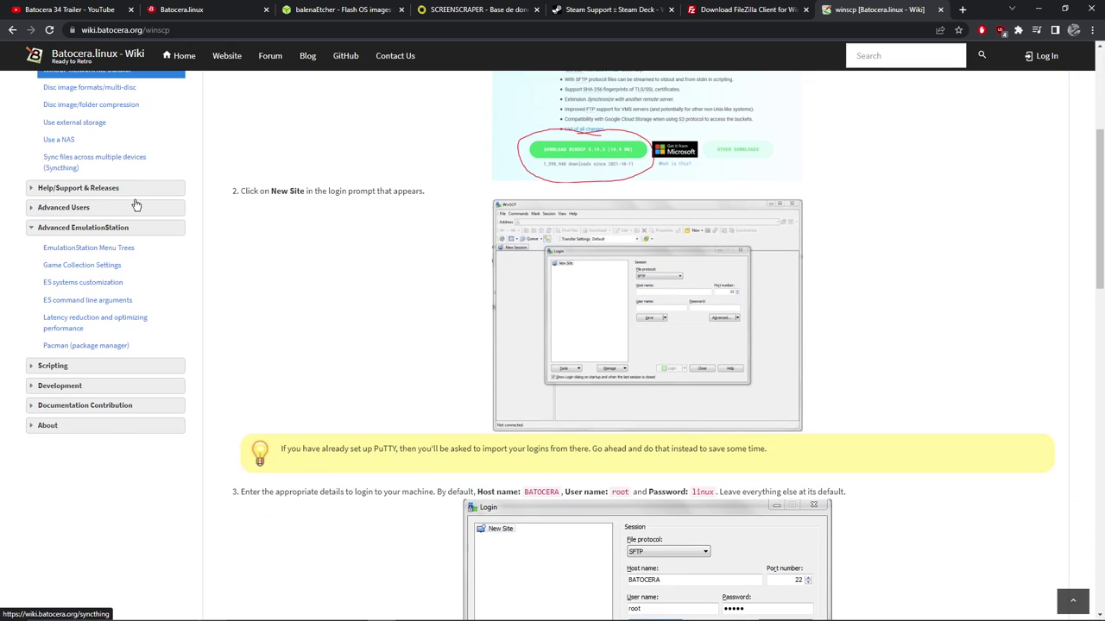
{"action": "scroll", "coordinate": [393, 213], "scroll_direction": "up", "scroll_amount": 3}
{"action": "scroll", "coordinate": [392, 213], "scroll_direction": "up", "scroll_amount": 1}
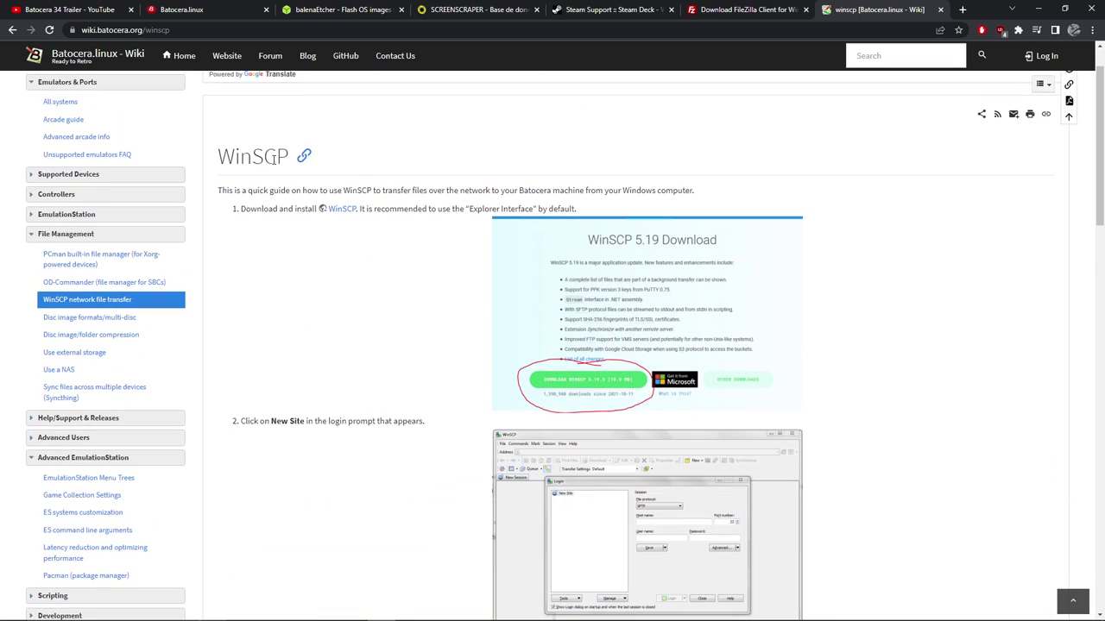
{"action": "scroll", "coordinate": [411, 241], "scroll_direction": "down", "scroll_amount": 5}
{"action": "scroll", "coordinate": [412, 241], "scroll_direction": "down", "scroll_amount": 1}
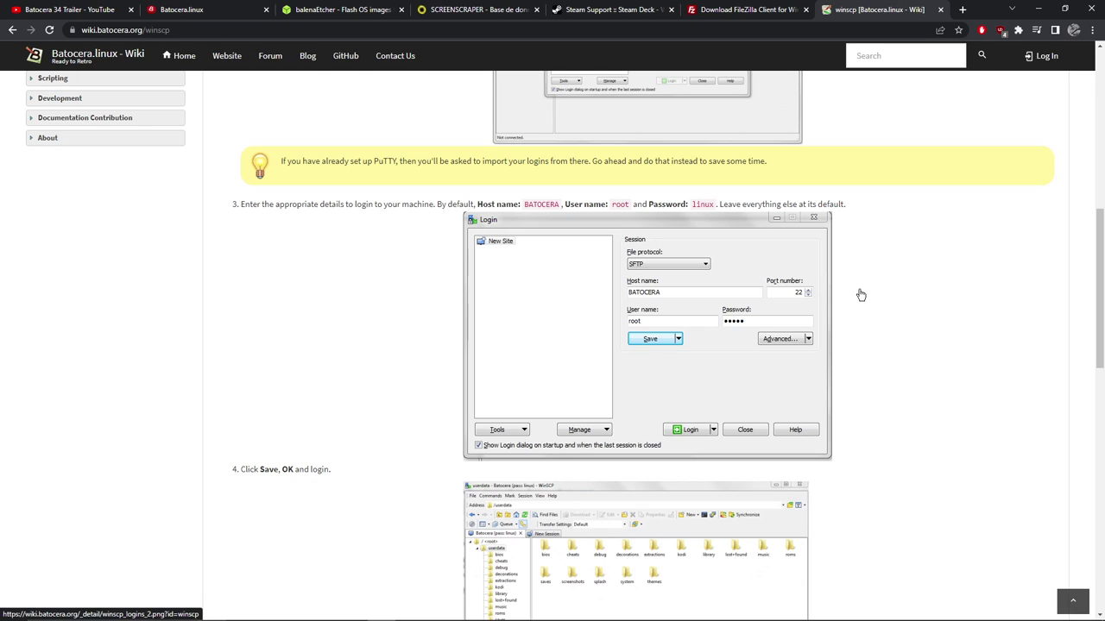
Step: Switch to FileZilla and open the Site Manager on the saved Batocera Deck entry
{"action": "key", "text": "alt+Tab"}
{"action": "key", "text": "alt+Tab"}
{"action": "key", "text": "alt+Tab"}
{"action": "key", "text": "alt+Tab"}
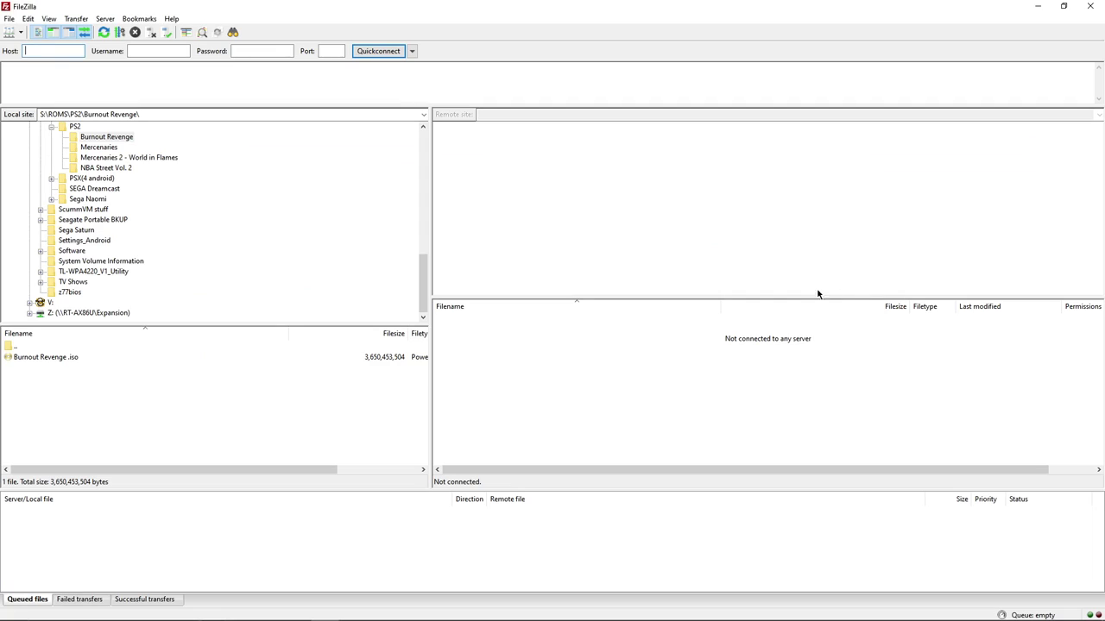
{"action": "left_click", "coordinate": [7, 20]}
{"action": "left_click", "coordinate": [25, 34]}
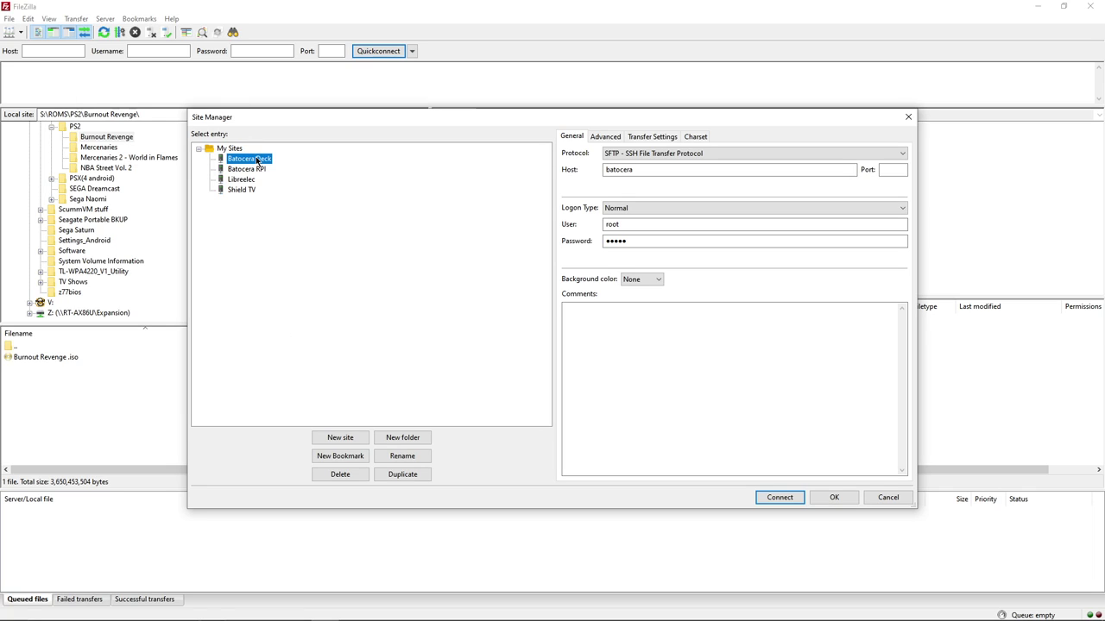
Step: Check the Batocera Deck entry's protocol, host, port, logon type, user and password fields, and connect to the site
{"action": "left_click", "coordinate": [695, 154]}
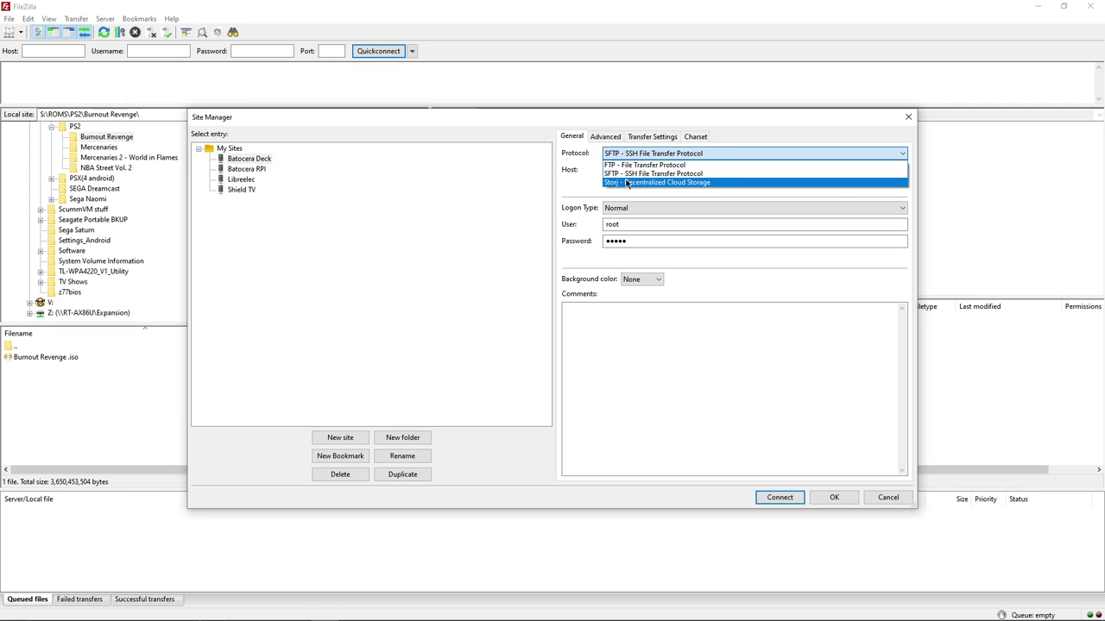
{"action": "left_click", "coordinate": [662, 154]}
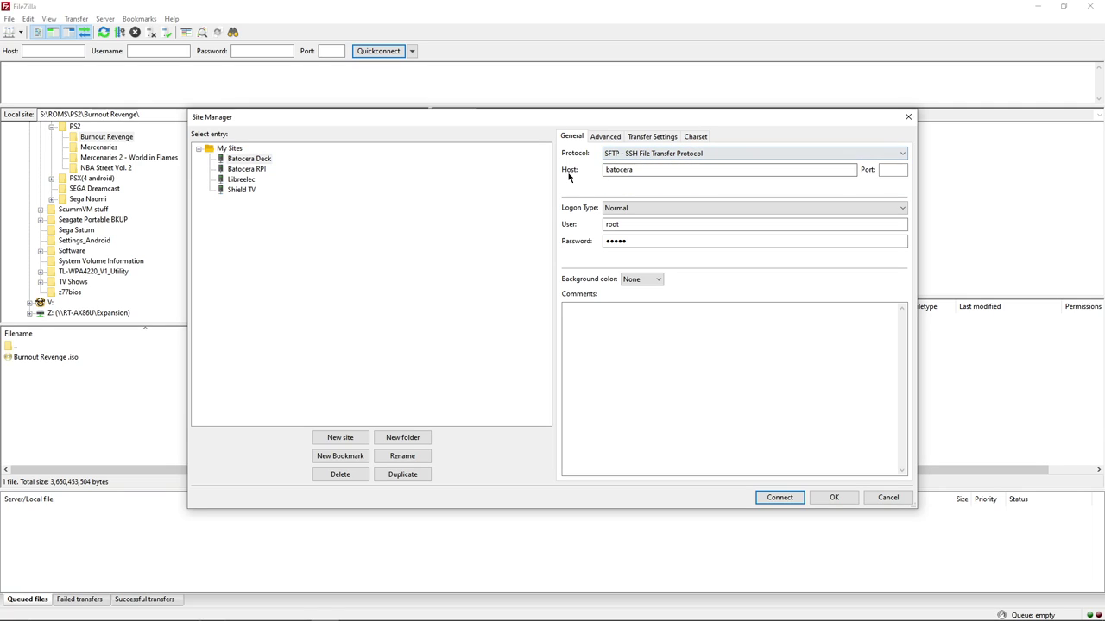
{"action": "left_click", "coordinate": [888, 168]}
{"action": "left_click", "coordinate": [620, 209]}
{"action": "left_click", "coordinate": [633, 227]}
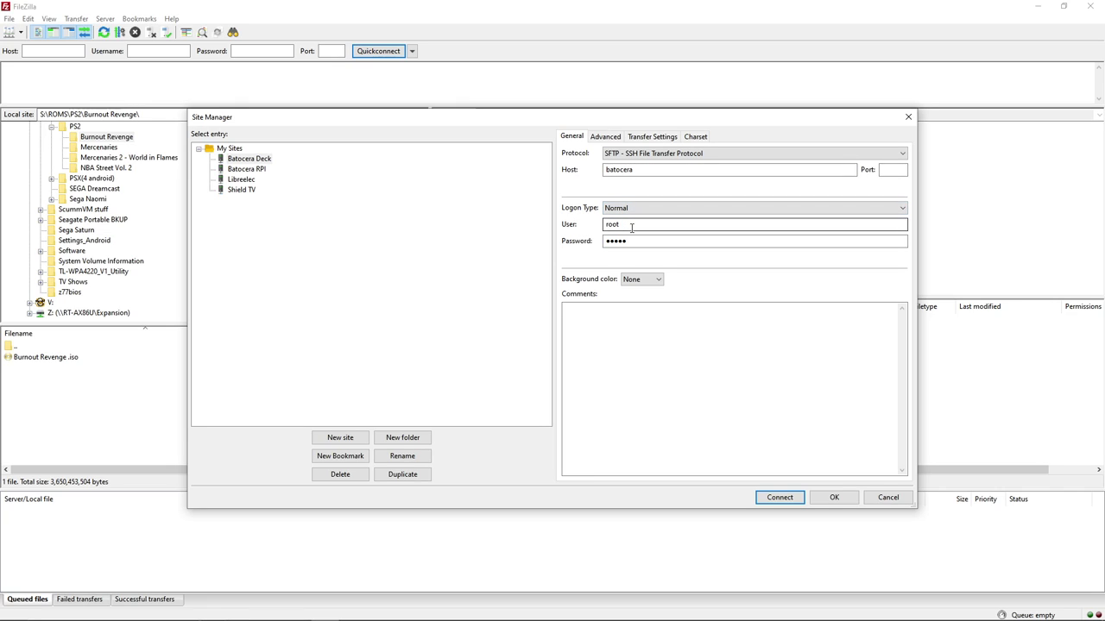
{"action": "left_click", "coordinate": [648, 243]}
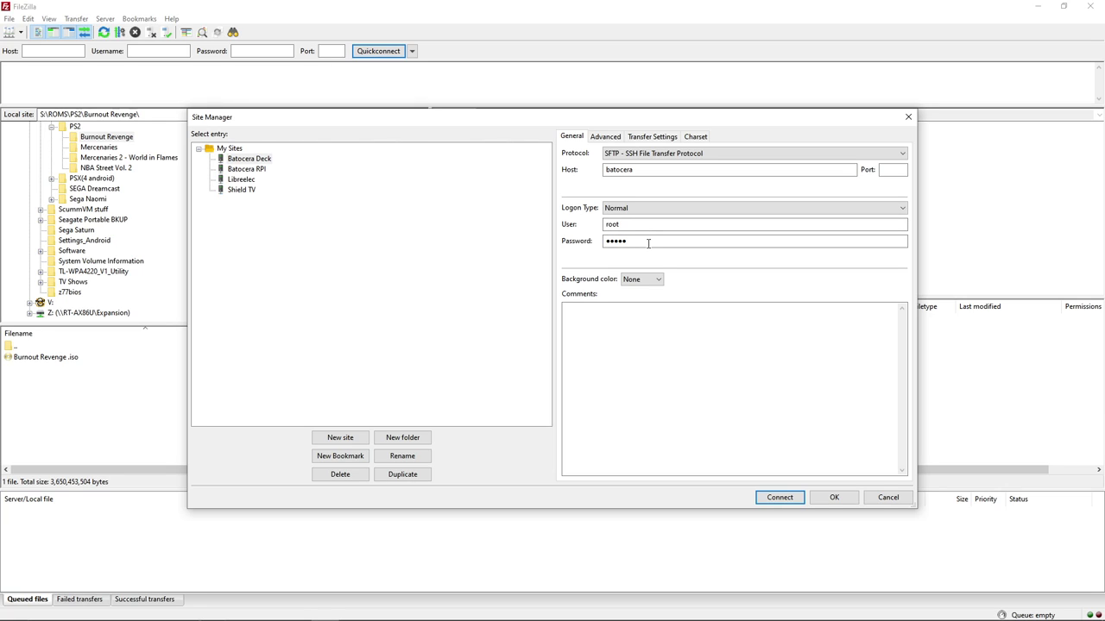
{"action": "left_click", "coordinate": [778, 498]}
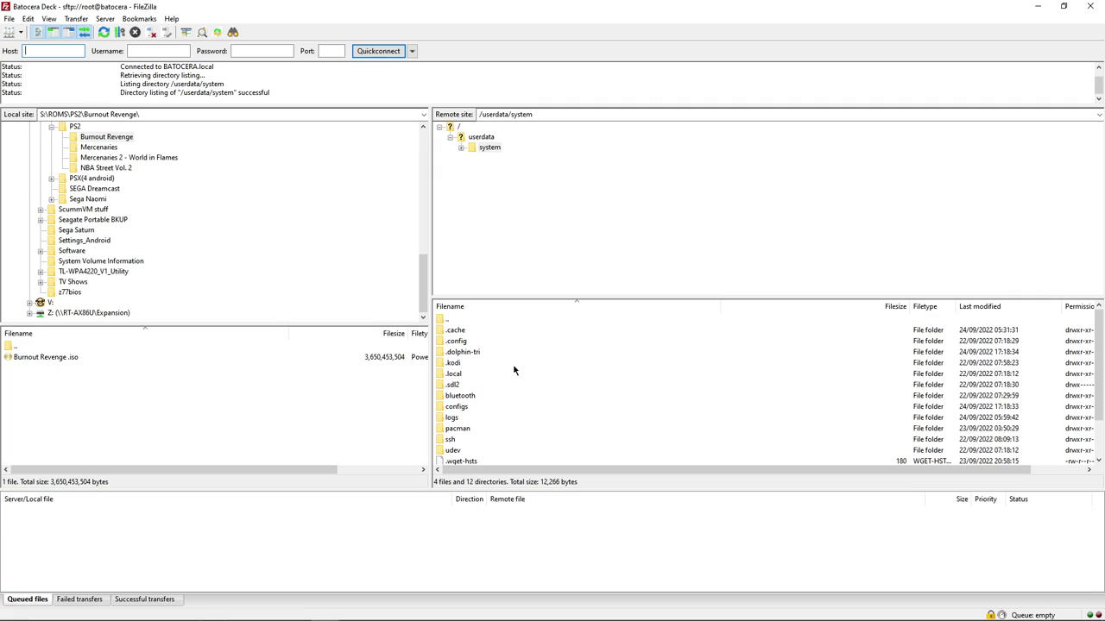
Step: Open the remote batocera.conf file from /userdata/system for viewing and editing
{"action": "scroll", "coordinate": [510, 363], "scroll_direction": "down", "scroll_amount": 1}
{"action": "scroll", "coordinate": [510, 364], "scroll_direction": "down", "scroll_amount": 1}
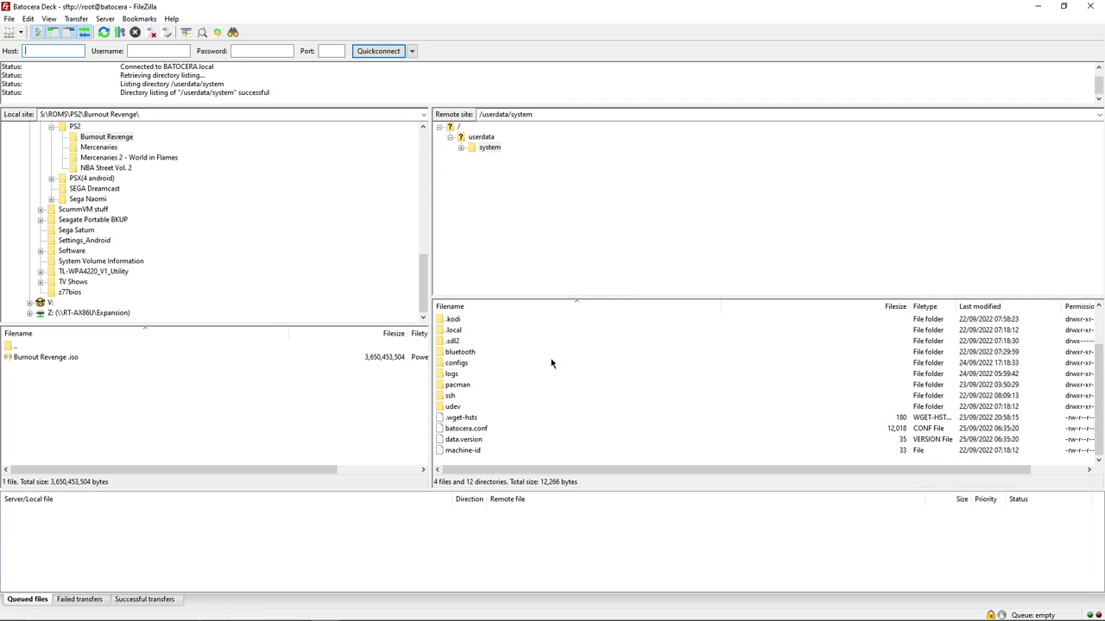
{"action": "left_click", "coordinate": [462, 431]}
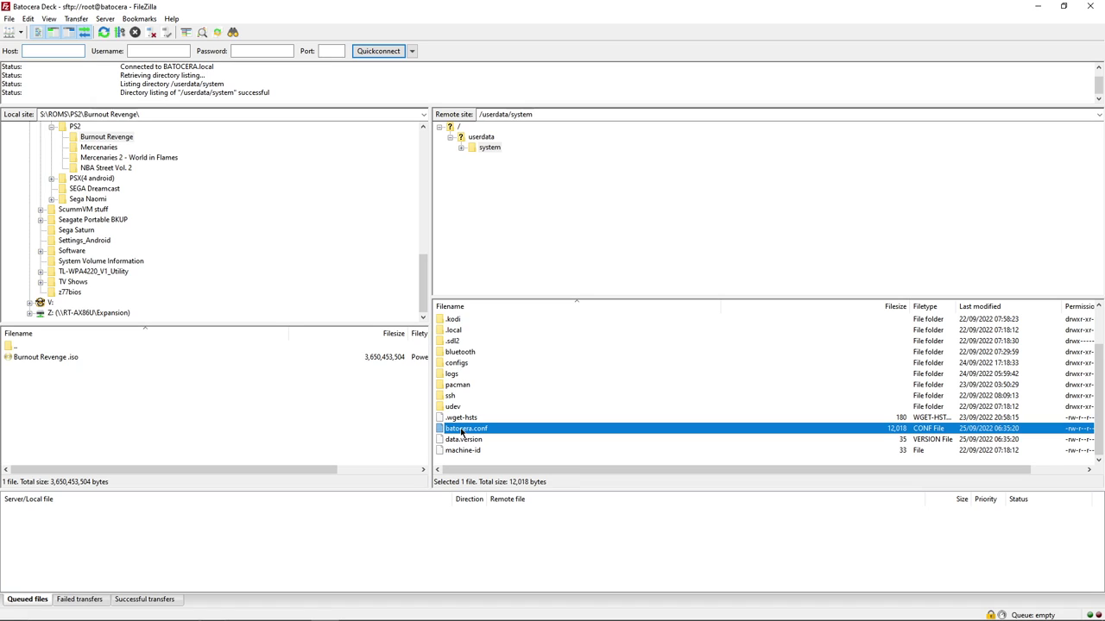
{"action": "right_click", "coordinate": [476, 432]}
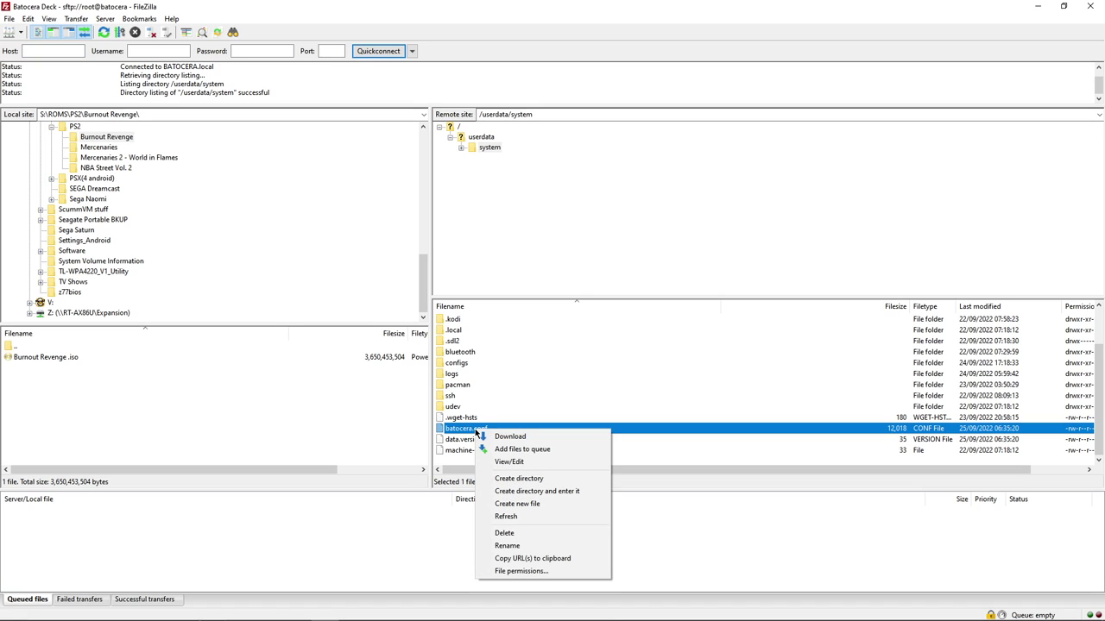
{"action": "left_click", "coordinate": [514, 461]}
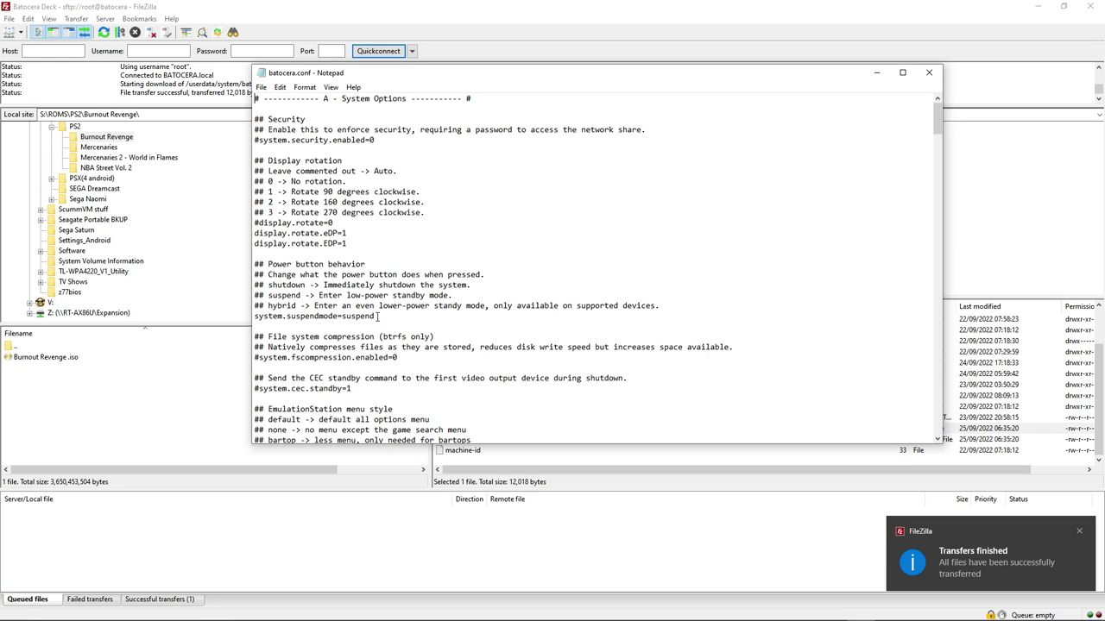
Step: Examine the system.suspendmode line under the power button behavior options in batocera.conf, and close the file
{"action": "left_click", "coordinate": [256, 316]}
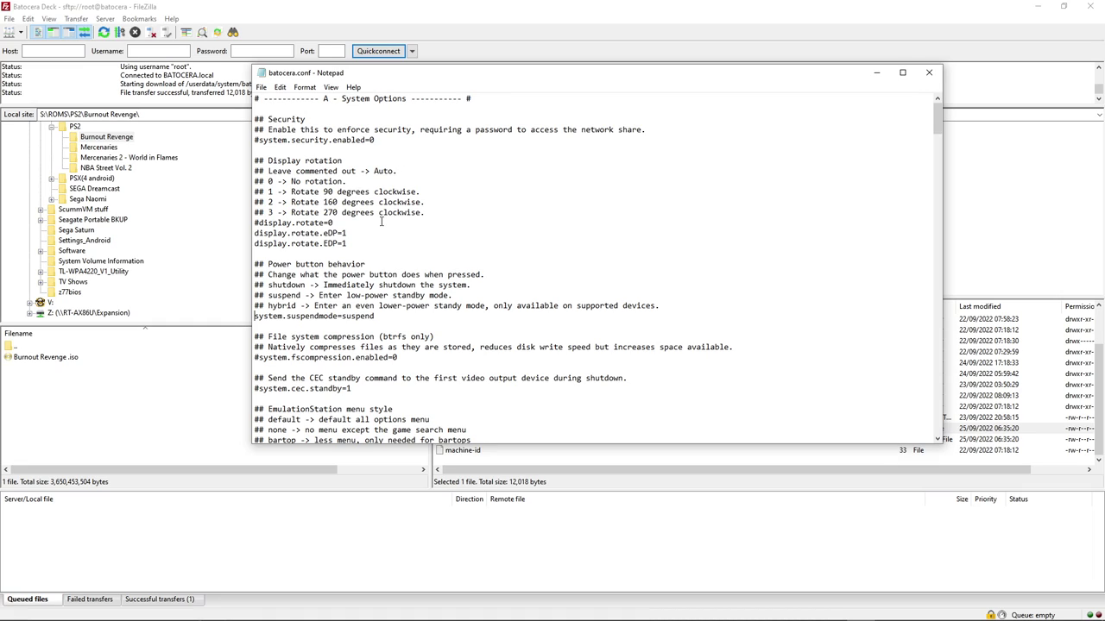
{"action": "left_click", "coordinate": [261, 87]}
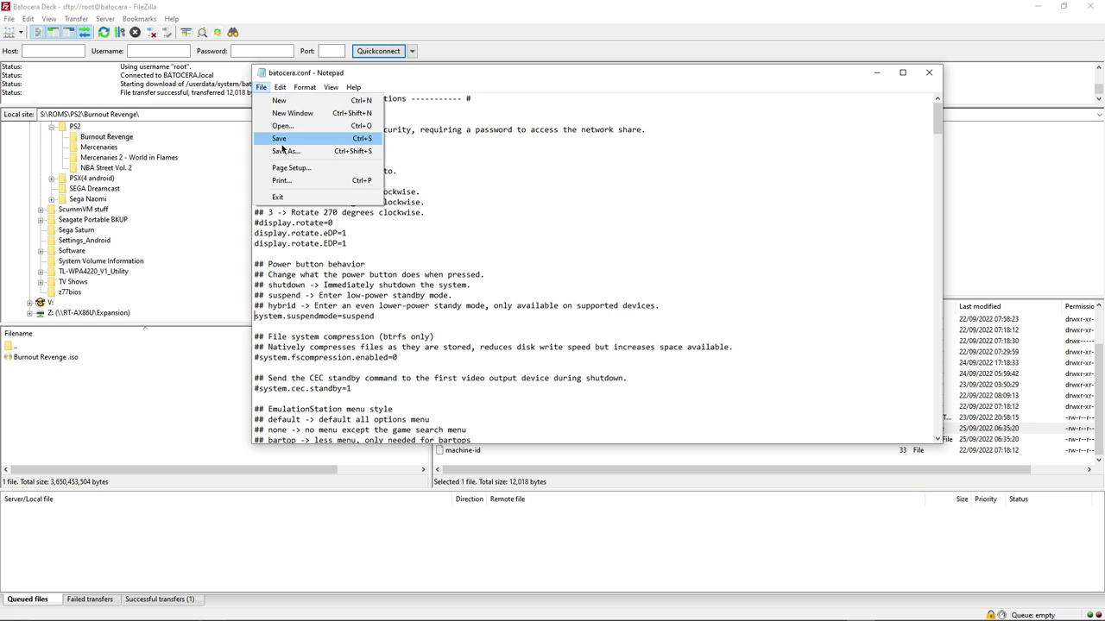
{"action": "left_click", "coordinate": [929, 73]}
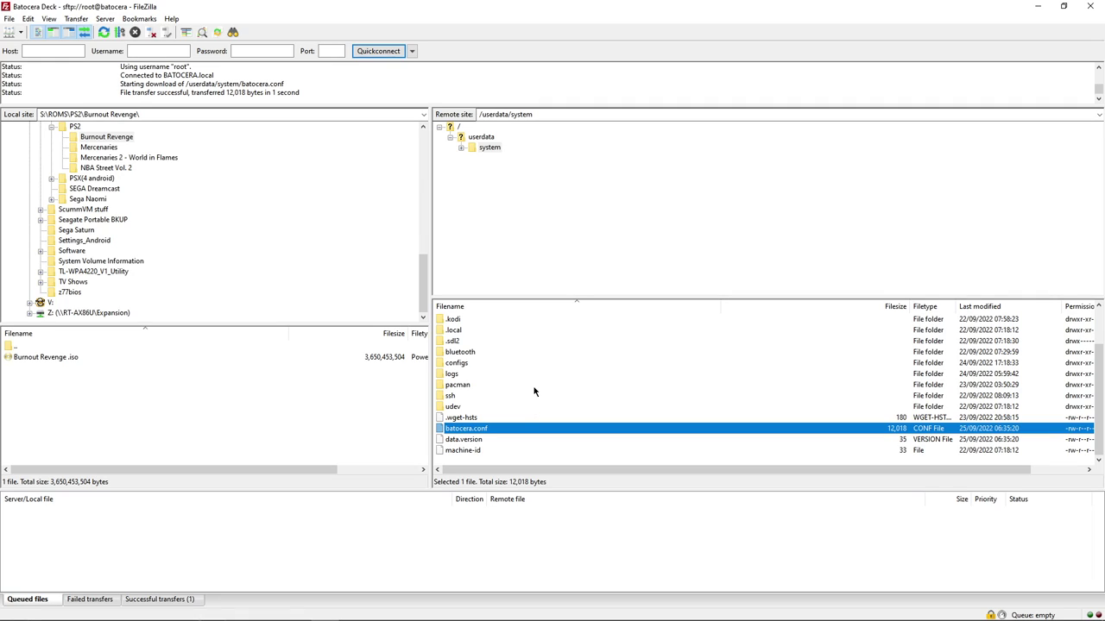
Step: Browse the remote site from the root to /media/SHARE, expand that folder, and open its bios folder
{"action": "left_click", "coordinate": [457, 126]}
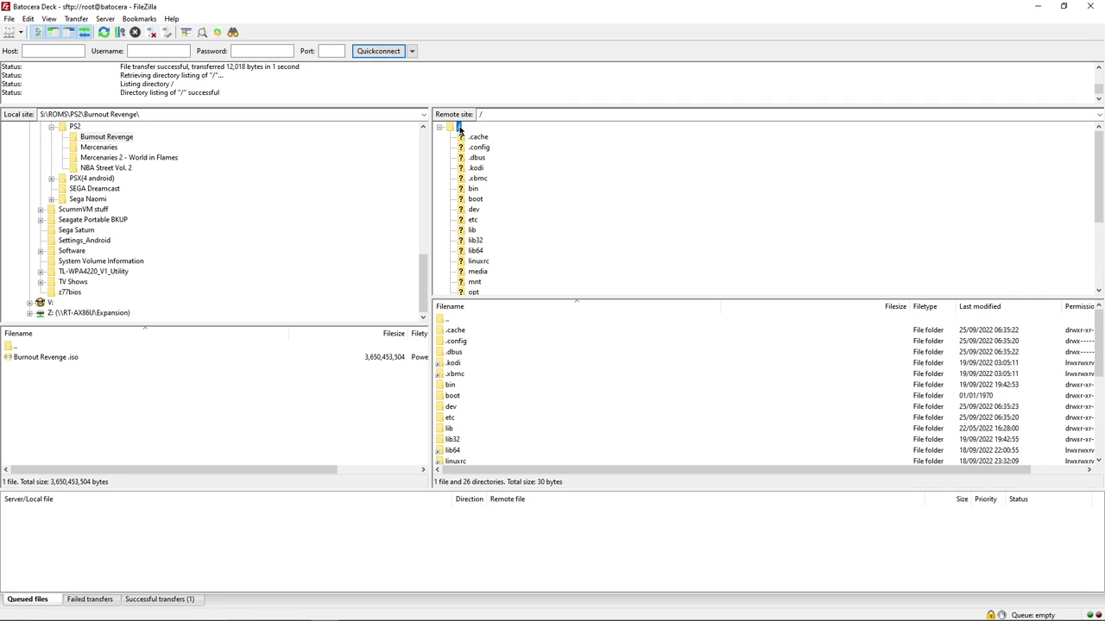
{"action": "scroll", "coordinate": [581, 229], "scroll_direction": "down", "scroll_amount": 1}
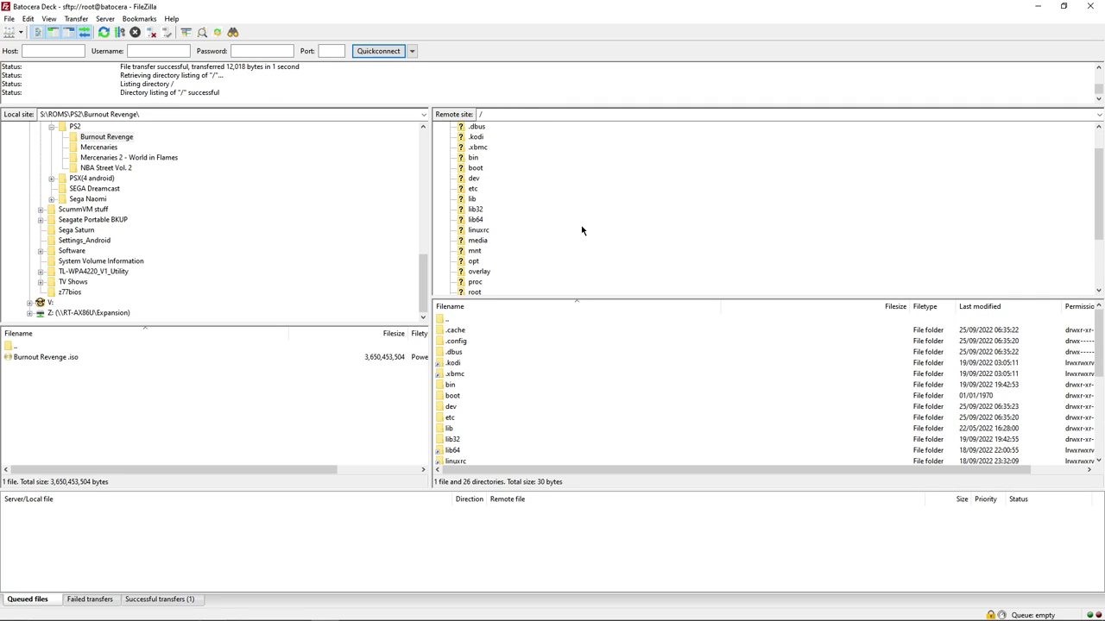
{"action": "left_click", "coordinate": [485, 240]}
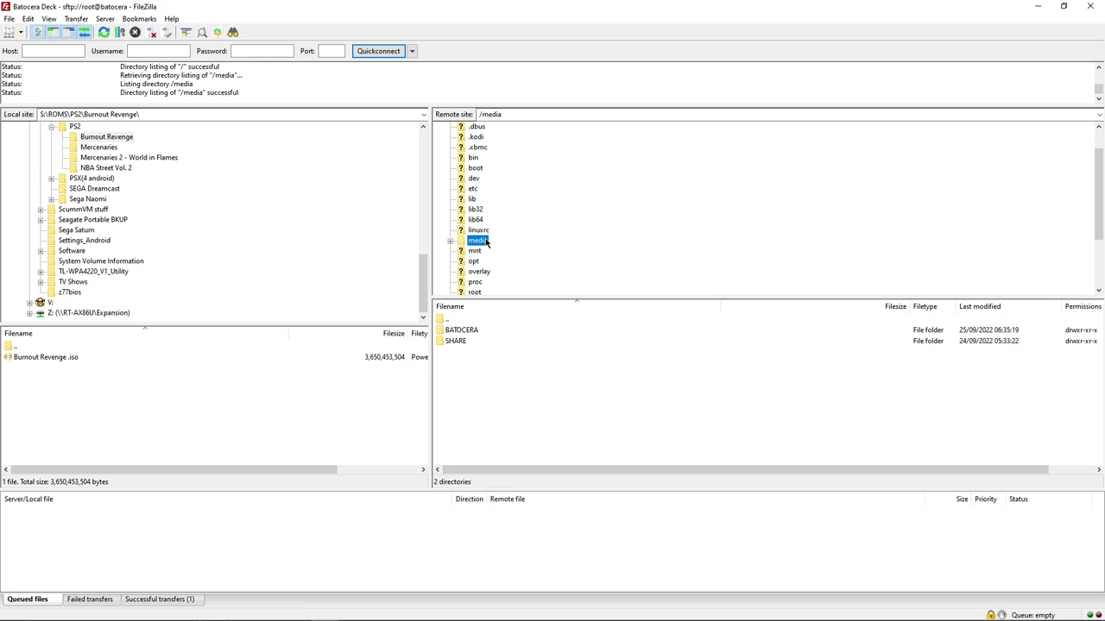
{"action": "double_click", "coordinate": [467, 344]}
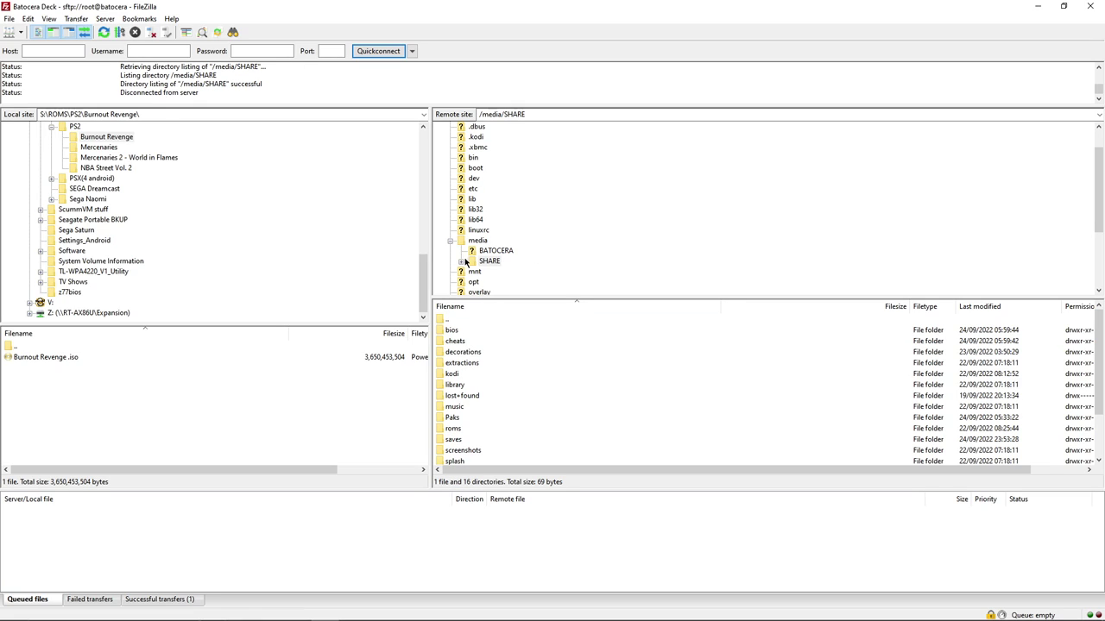
{"action": "left_click", "coordinate": [460, 261]}
{"action": "left_click", "coordinate": [497, 140]}
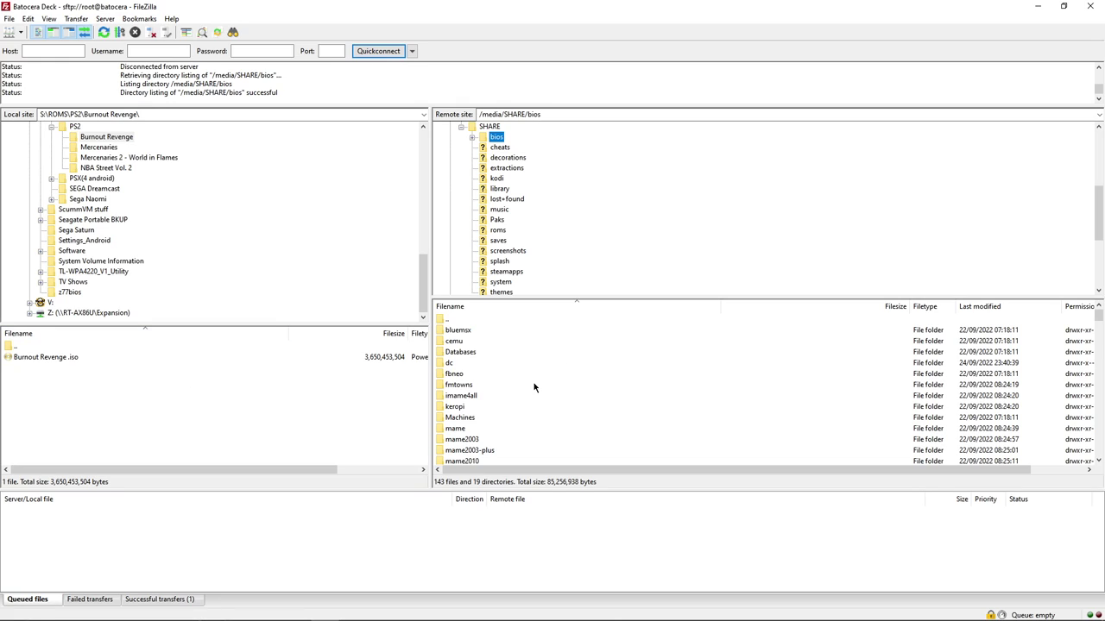
Step: Open the remote /media/SHARE/roms folder and select the ps2 folder in its listing
{"action": "left_click", "coordinate": [497, 231]}
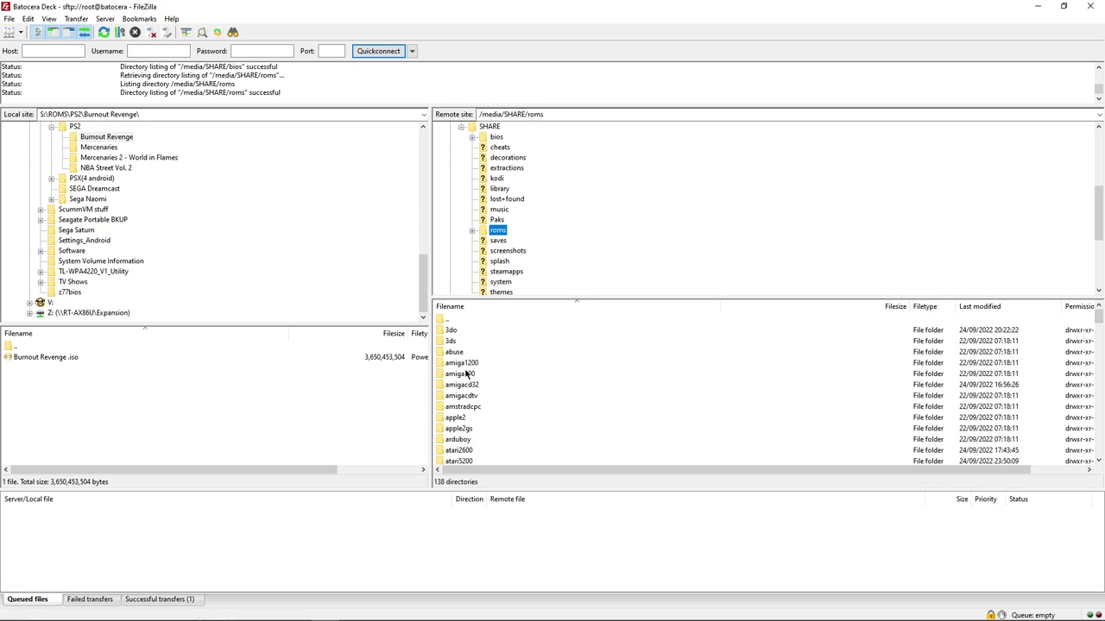
{"action": "scroll", "coordinate": [488, 380], "scroll_direction": "down", "scroll_amount": 2}
{"action": "scroll", "coordinate": [494, 369], "scroll_direction": "down", "scroll_amount": 3}
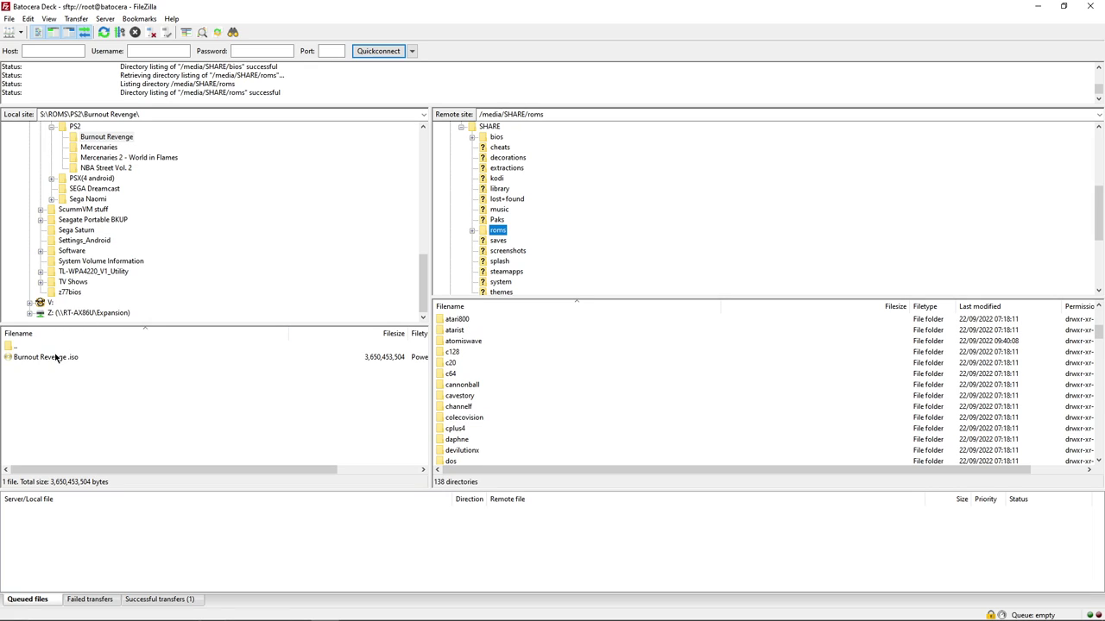
{"action": "scroll", "coordinate": [497, 384], "scroll_direction": "down", "scroll_amount": 13}
{"action": "scroll", "coordinate": [497, 383], "scroll_direction": "down", "scroll_amount": 10}
{"action": "scroll", "coordinate": [452, 322], "scroll_direction": "up", "scroll_amount": 1}
{"action": "left_click", "coordinate": [449, 341]}
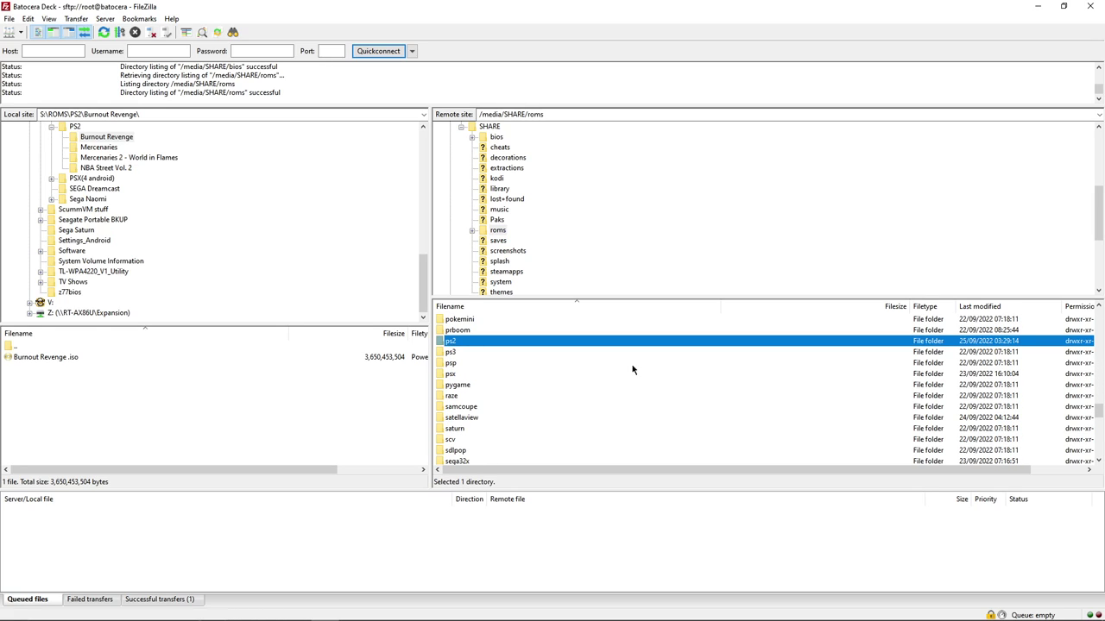
Step: Select the local Burnout Revenge .iso file and try to move it towards the remote ps2 folder
{"action": "left_click", "coordinate": [31, 358]}
{"action": "left_click_drag", "start_coordinate": [46, 360], "coordinate": [289, 363]}
{"action": "left_click", "coordinate": [229, 399]}
{"action": "left_click_drag", "start_coordinate": [245, 441], "coordinate": [40, 365]}
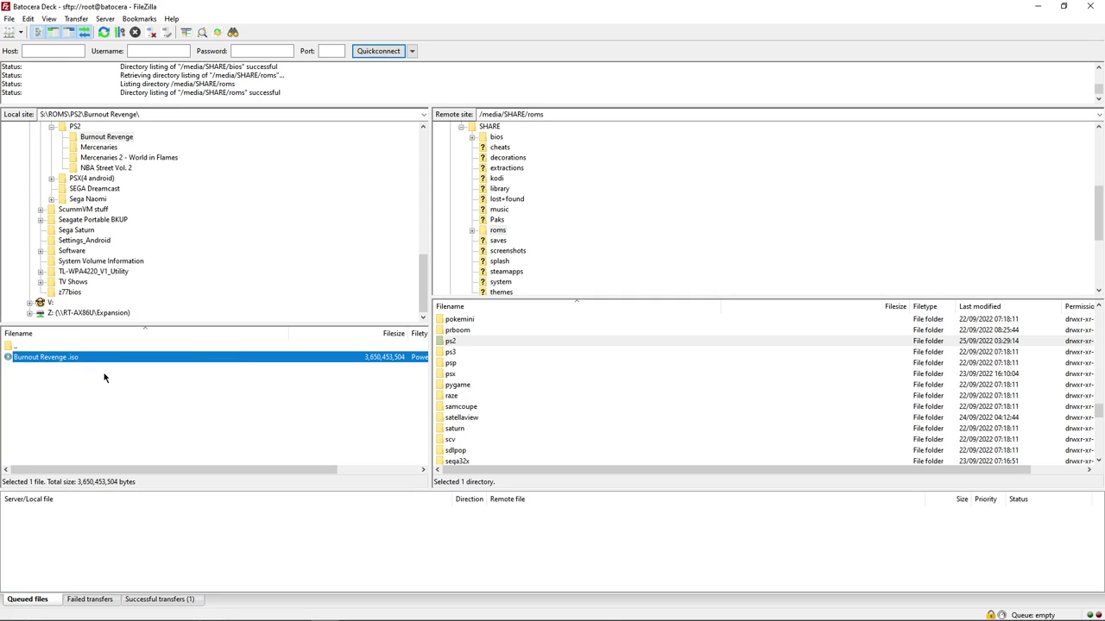
{"action": "left_click_drag", "start_coordinate": [110, 363], "coordinate": [288, 360]}
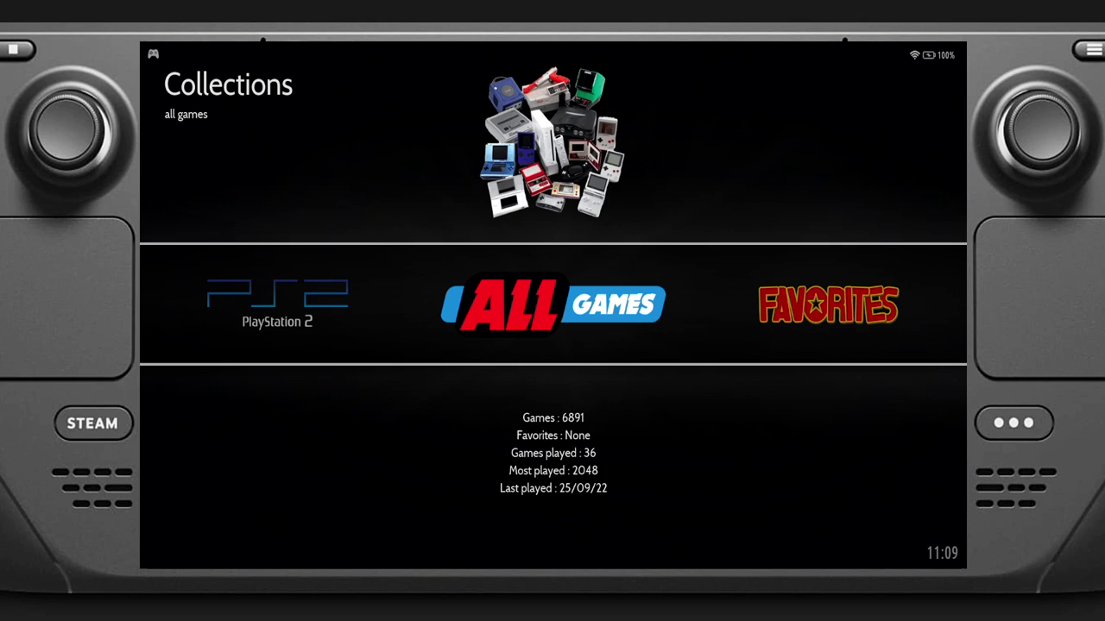
Step: Switch to Batocera on the Steam Deck and open its Network Settings
{"action": "key", "text": "F1"}
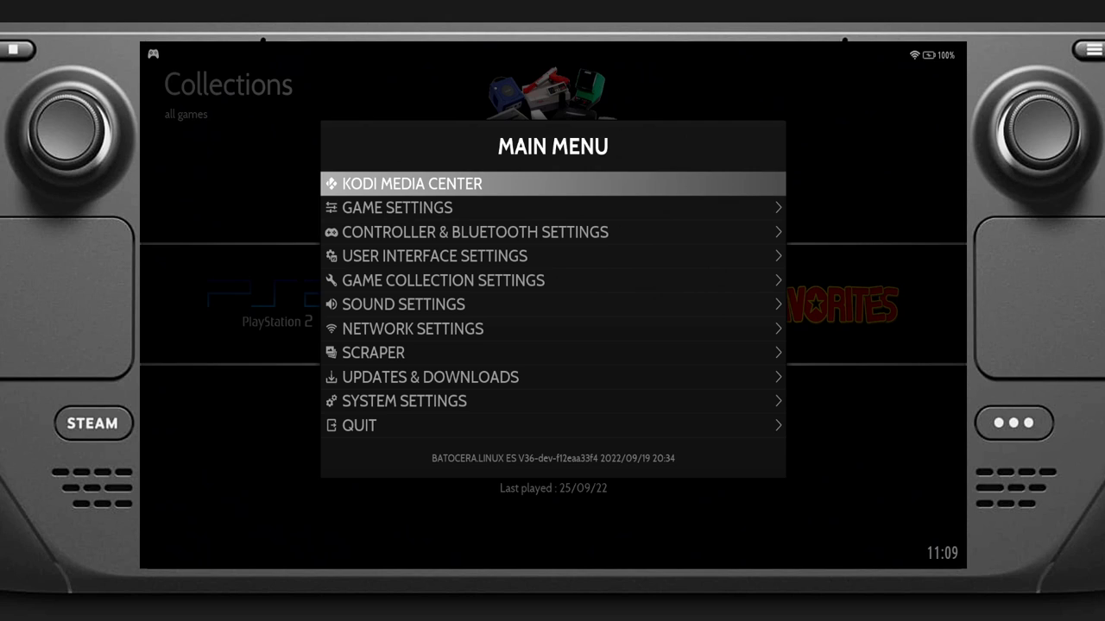
{"action": "key", "text": "Down"}
{"action": "key", "text": "Down"}
{"action": "key", "text": "Down"}
{"action": "key", "text": "Down"}
{"action": "key", "text": "Down"}
{"action": "key", "text": "Down"}
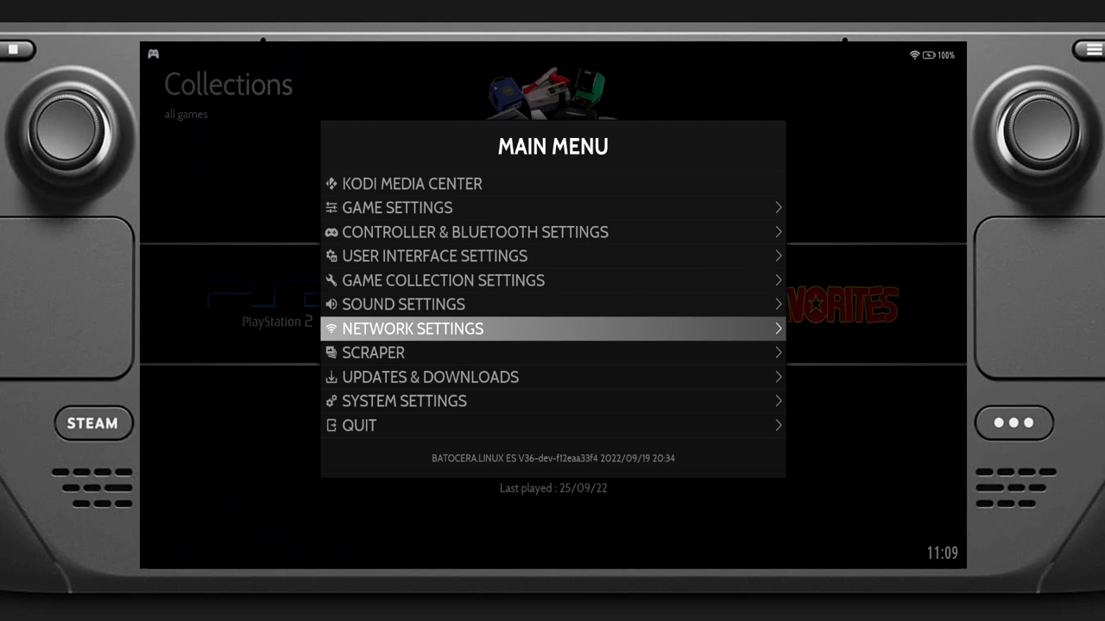
{"action": "key", "text": "Return"}
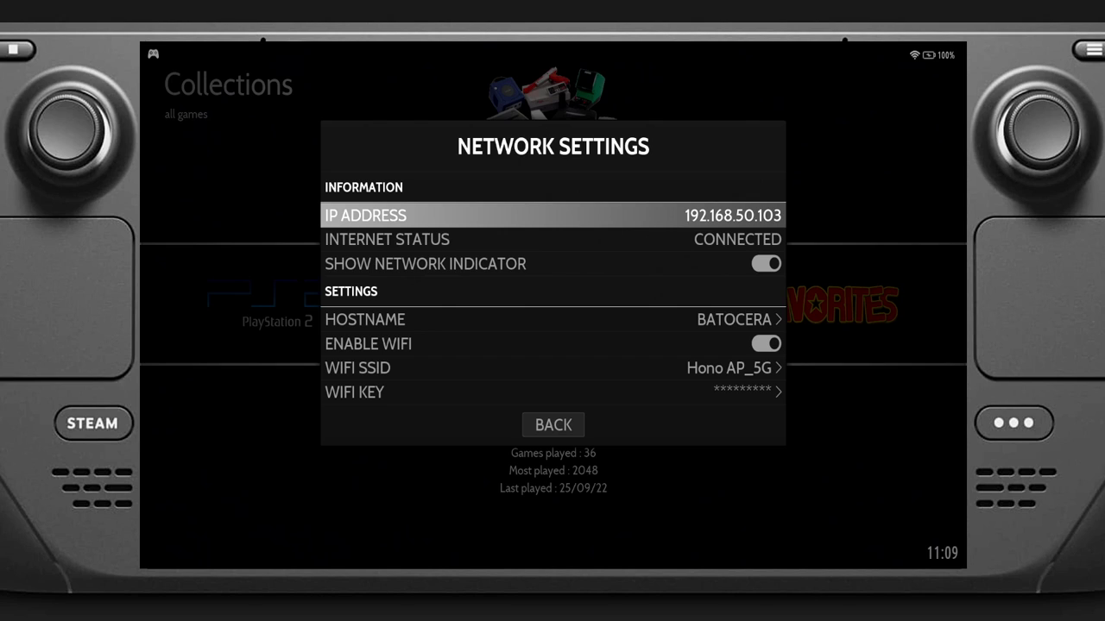
Step: Examine the Wi-Fi toggle, the list of available Wi-Fi SSIDs, the Wi-Fi key field, and the internet status
{"action": "key", "text": "Down"}
{"action": "key", "text": "Down"}
{"action": "key", "text": "Down"}
{"action": "key", "text": "Down"}
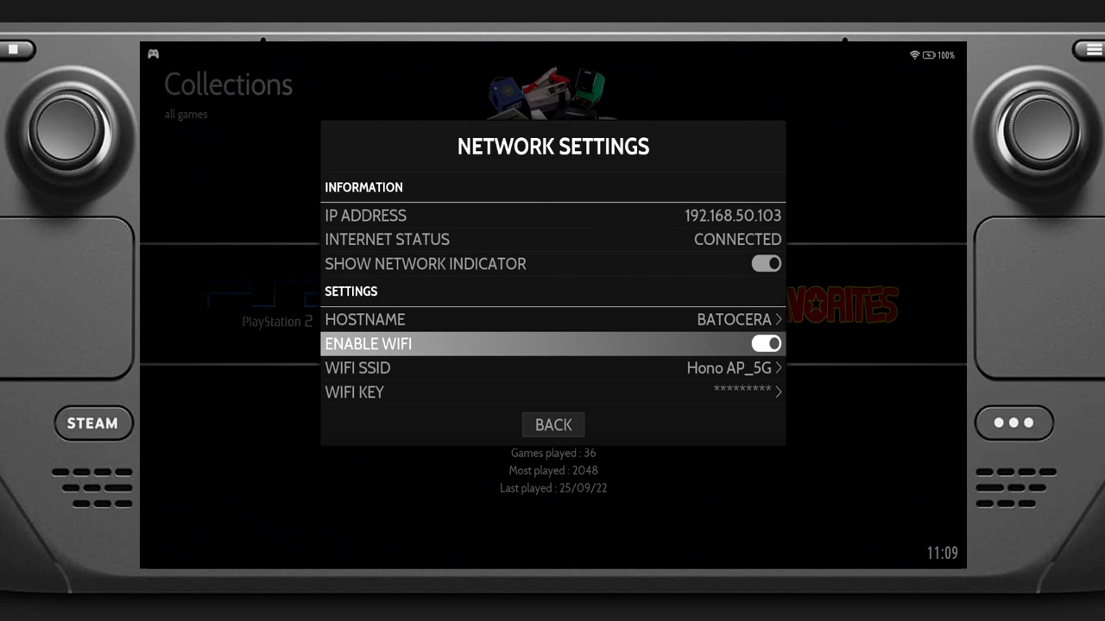
{"action": "key", "text": "Down"}
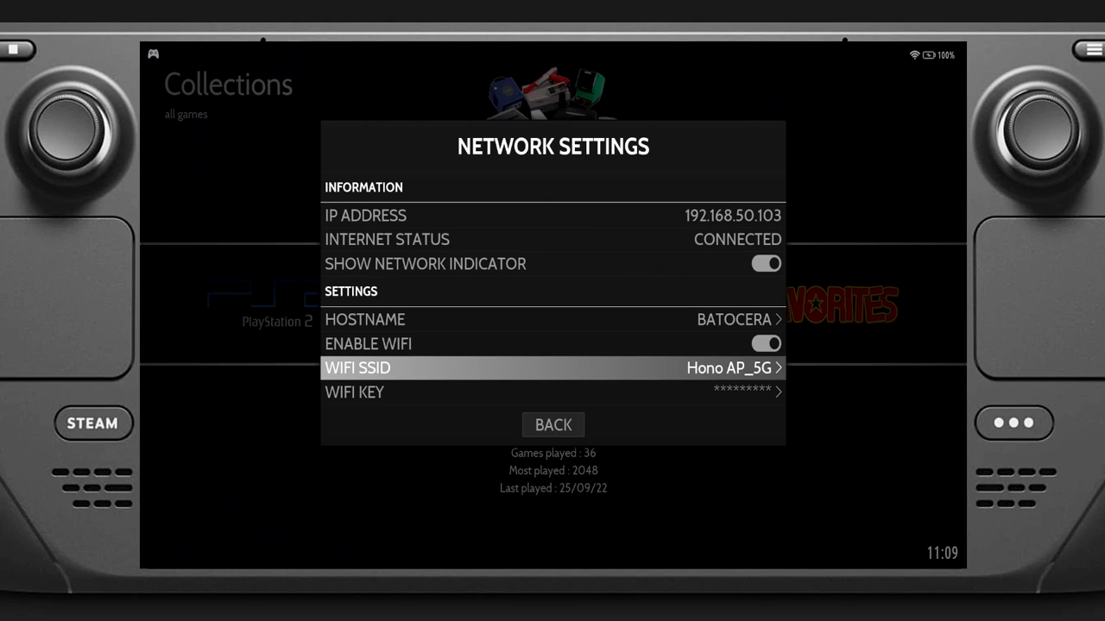
{"action": "key", "text": "Return"}
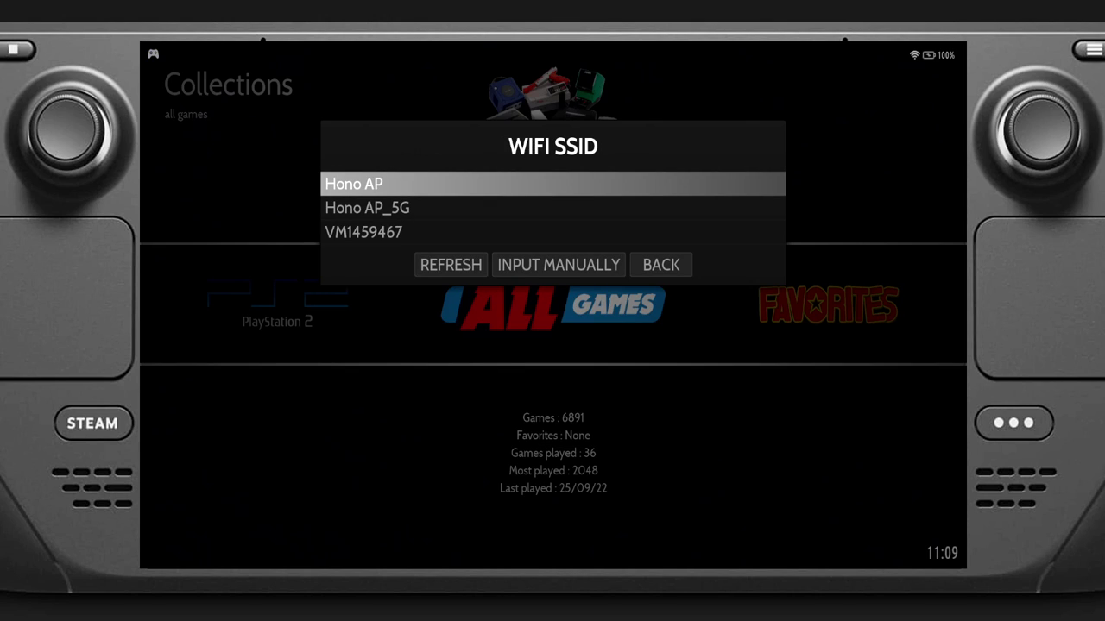
{"action": "key", "text": "Escape"}
{"action": "key", "text": "Down"}
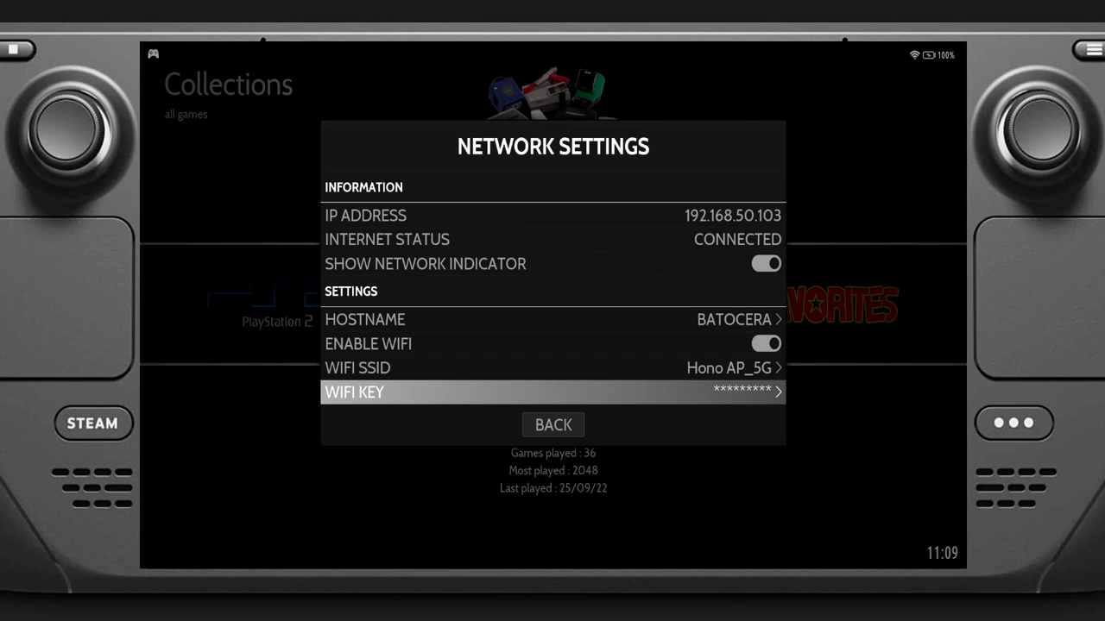
{"action": "key", "text": "Up"}
{"action": "key", "text": "Up"}
{"action": "key", "text": "Up"}
{"action": "key", "text": "Up"}
{"action": "key", "text": "Up"}
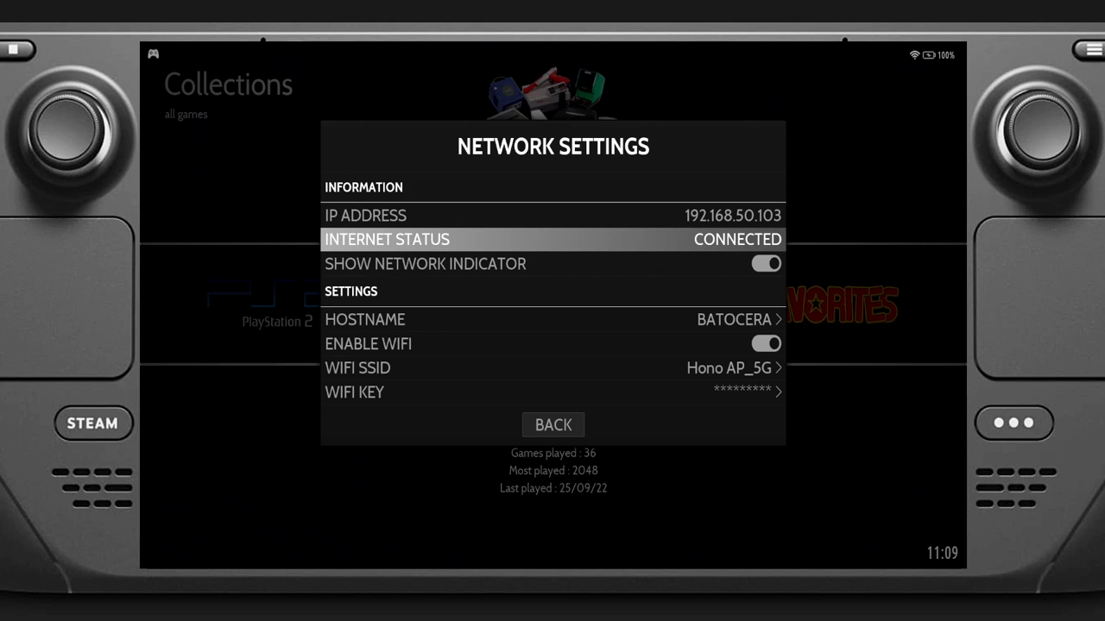
Step: Leave Network Settings, open the Scraper, keep ScreenScraper as the scrape source, and open Scraper Settings
{"action": "key", "text": "Escape"}
{"action": "key", "text": "Down"}
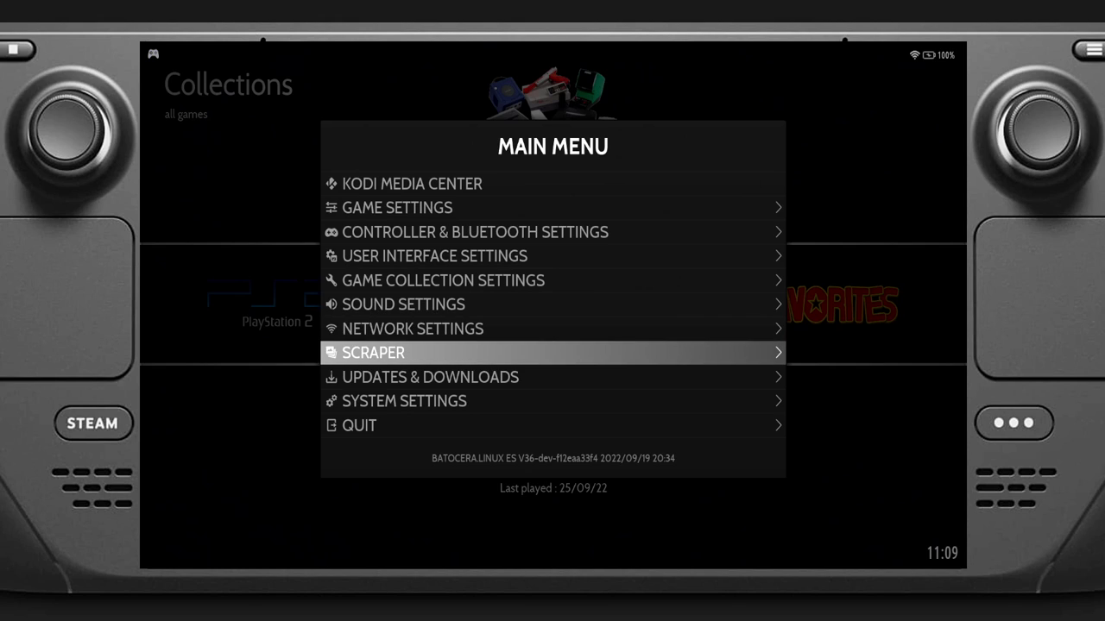
{"action": "key", "text": "Return"}
{"action": "key", "text": "Right"}
{"action": "key", "text": "Left"}
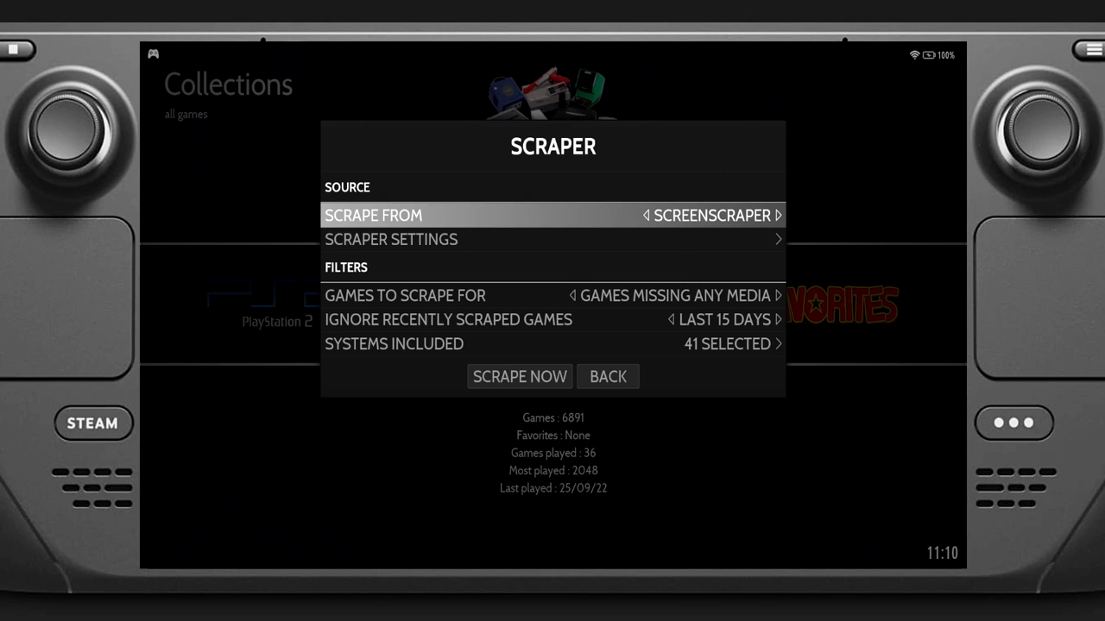
{"action": "key", "text": "Down"}
{"action": "key", "text": "Return"}
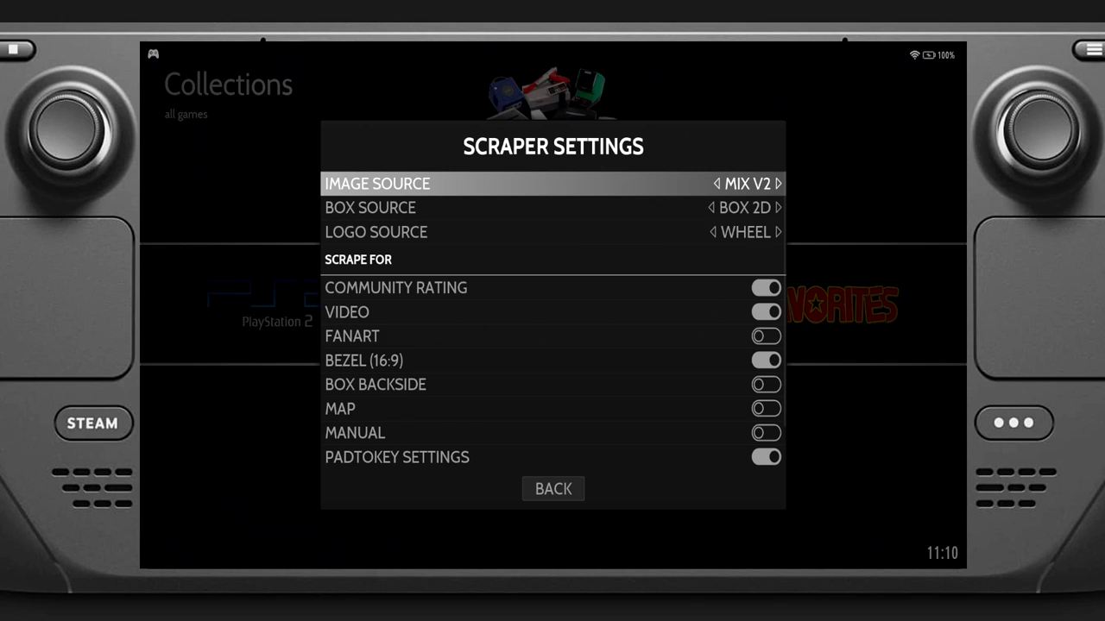
Step: Check the scraper account's username and password fields at the end of Scraper Settings
{"action": "key", "text": "Up"}
{"action": "key", "text": "Up"}
{"action": "key", "text": "Up"}
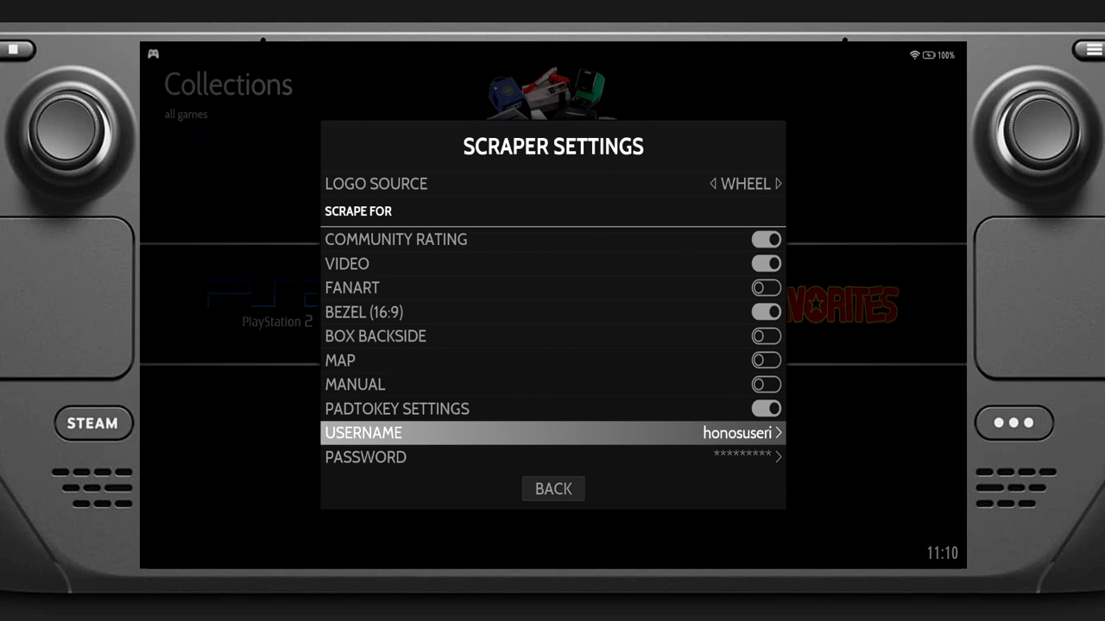
{"action": "key", "text": "Down"}
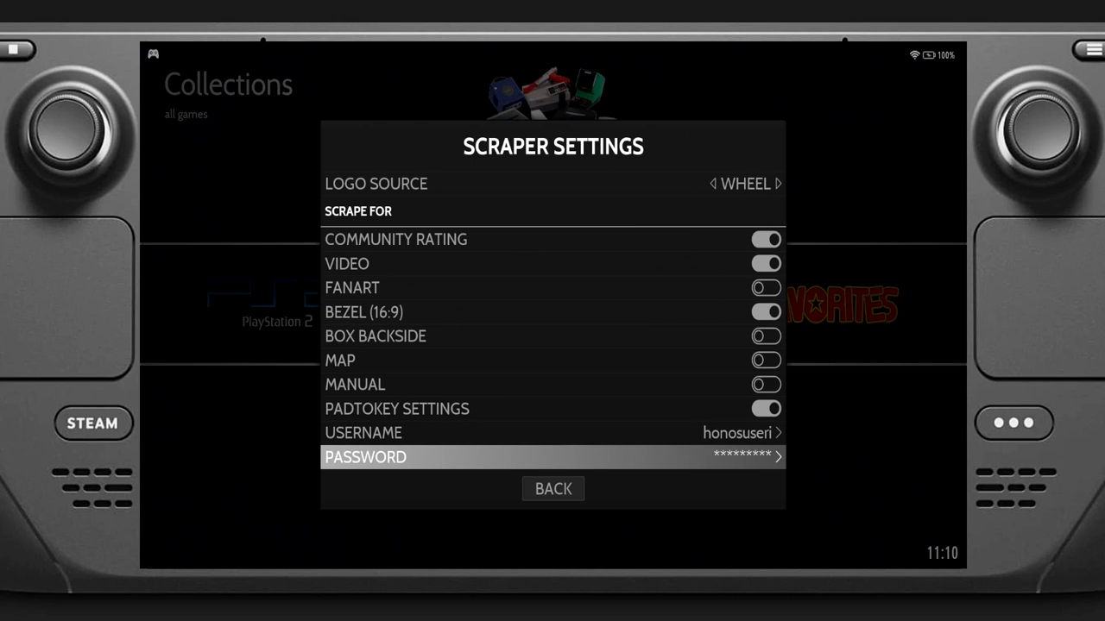
Step: Examine the Scrape For options, including video, bezel, map and manual, and return to Batocera's main list of settings
{"action": "key", "text": "Up"}
{"action": "key", "text": "Up"}
{"action": "key", "text": "Up"}
{"action": "key", "text": "Up"}
{"action": "key", "text": "Up"}
{"action": "key", "text": "Up"}
{"action": "key", "text": "Up"}
{"action": "key", "text": "Up"}
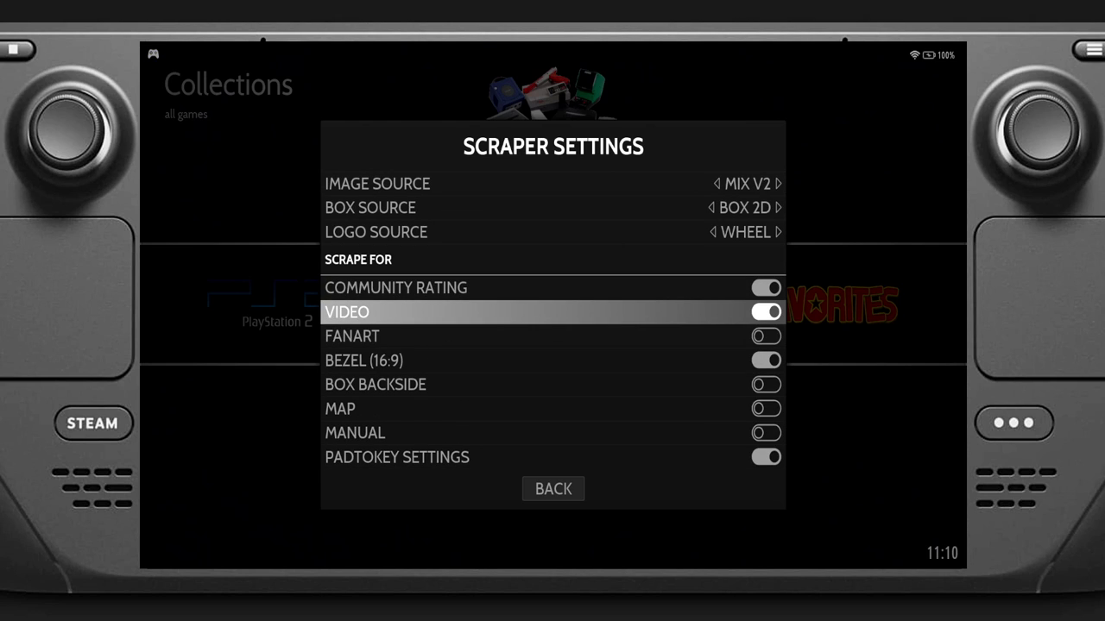
{"action": "key", "text": "Down"}
{"action": "key", "text": "Down"}
{"action": "key", "text": "Down"}
{"action": "key", "text": "Down"}
{"action": "key", "text": "Down"}
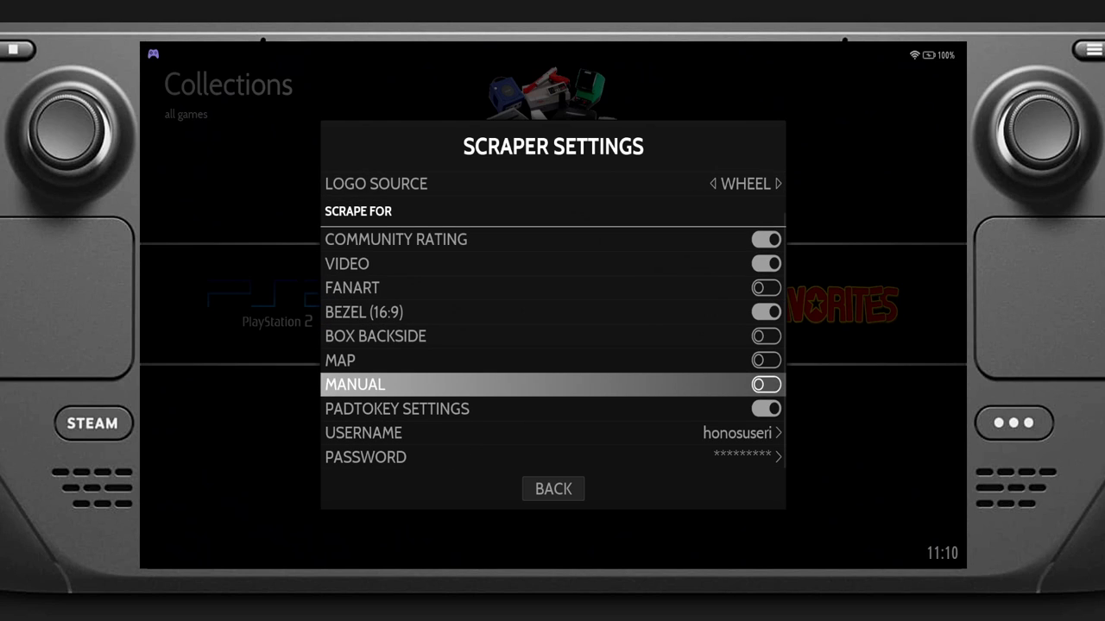
{"action": "key", "text": "Up"}
{"action": "key", "text": "Up"}
{"action": "key", "text": "Down"}
{"action": "key", "text": "Down"}
{"action": "key", "text": "Down"}
{"action": "key", "text": "Down"}
{"action": "key", "text": "Escape"}
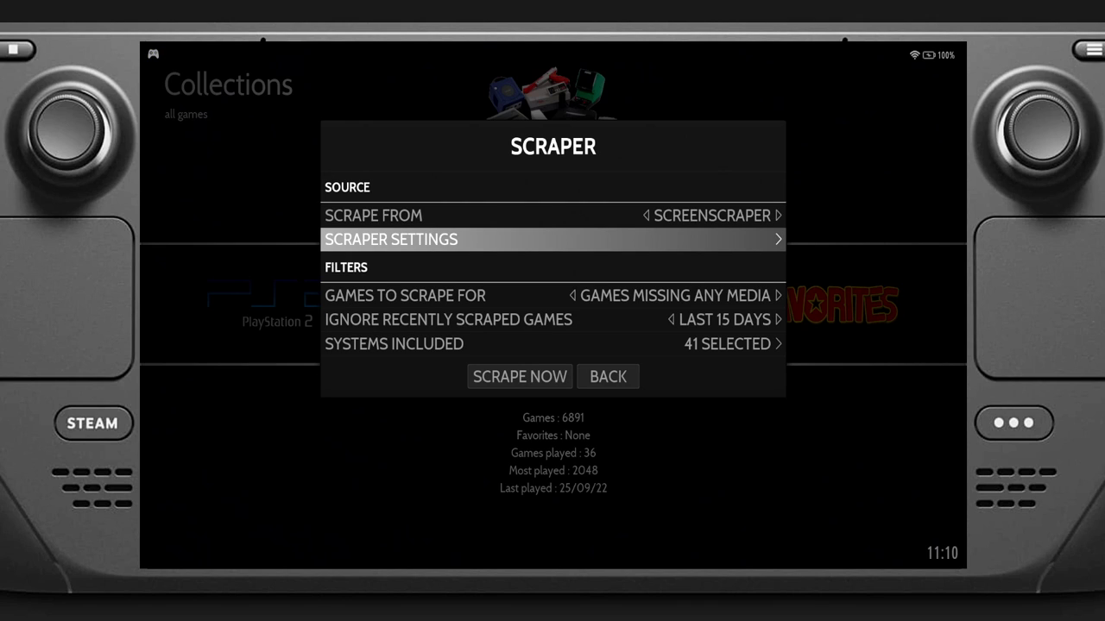
{"action": "key", "text": "Escape"}
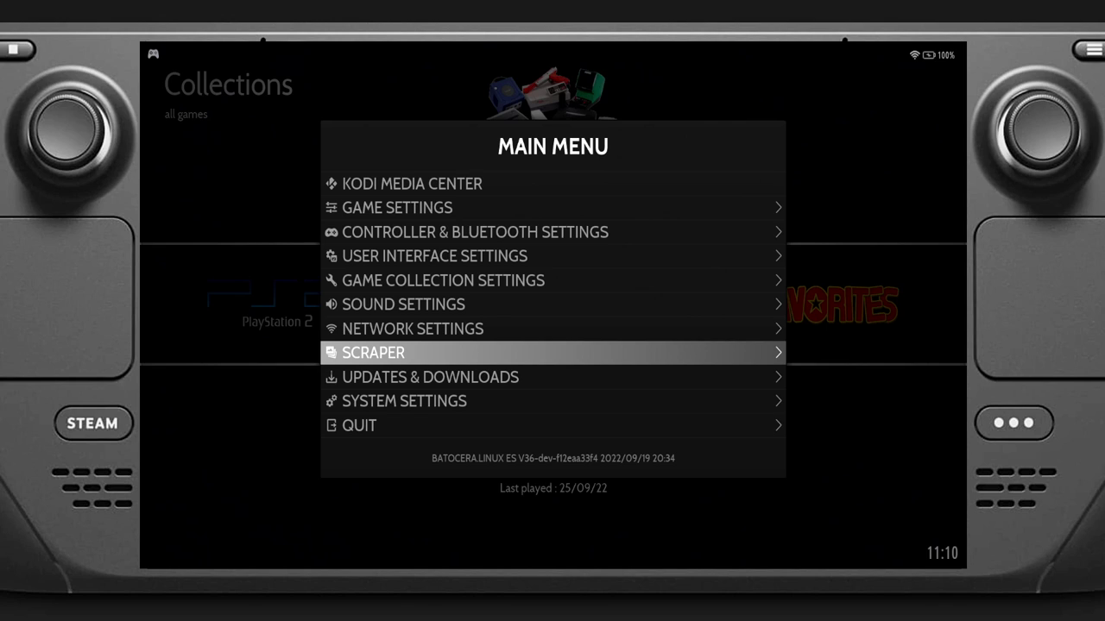
Step: Open the Content Downloader under Updates & Downloads
{"action": "key", "text": "Down"}
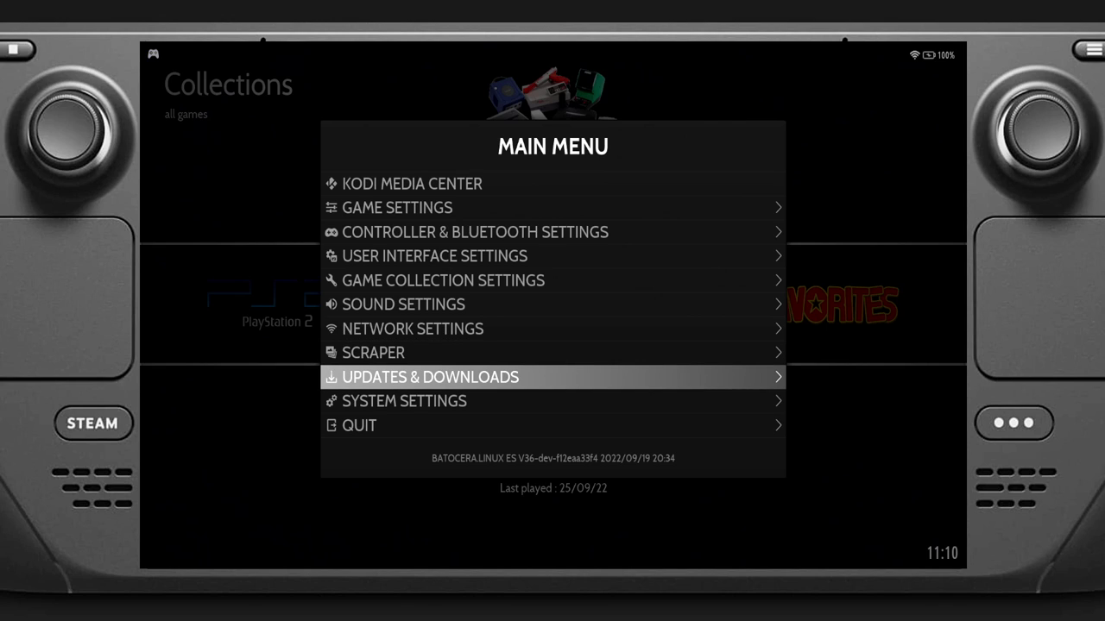
{"action": "key", "text": "Return"}
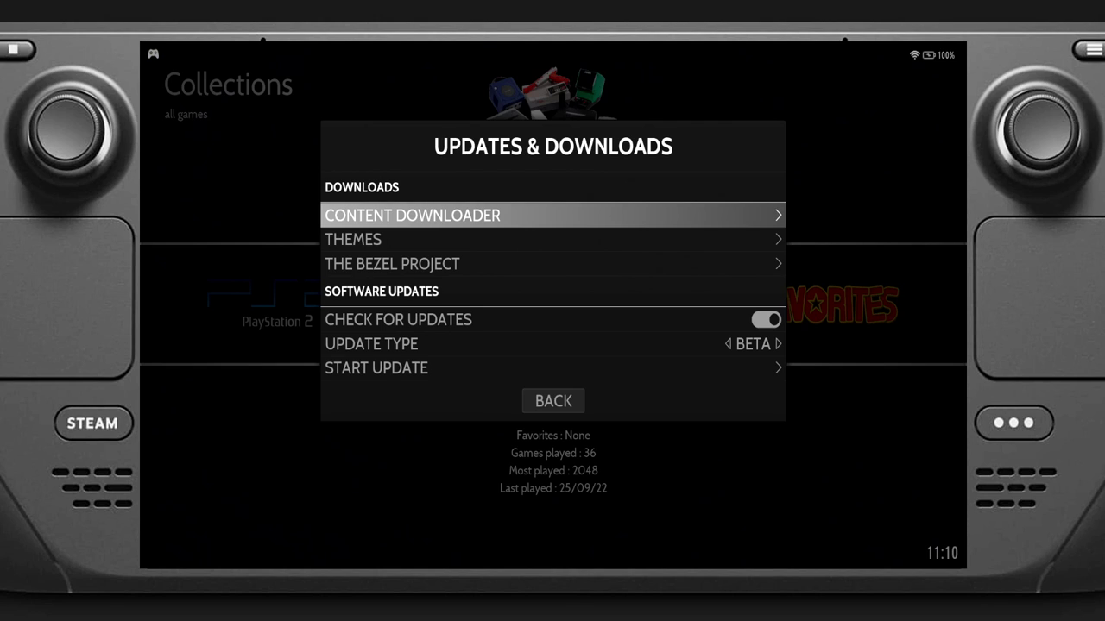
{"action": "key", "text": "Return"}
Step: Browse the Content Downloader's Atari 2600 and bezel packages, from the Halo homebrew game through the MrOverlay bezels
{"action": "key", "text": "Down"}
{"action": "key", "text": "Down"}
{"action": "key", "text": "Down"}
{"action": "key", "text": "Down"}
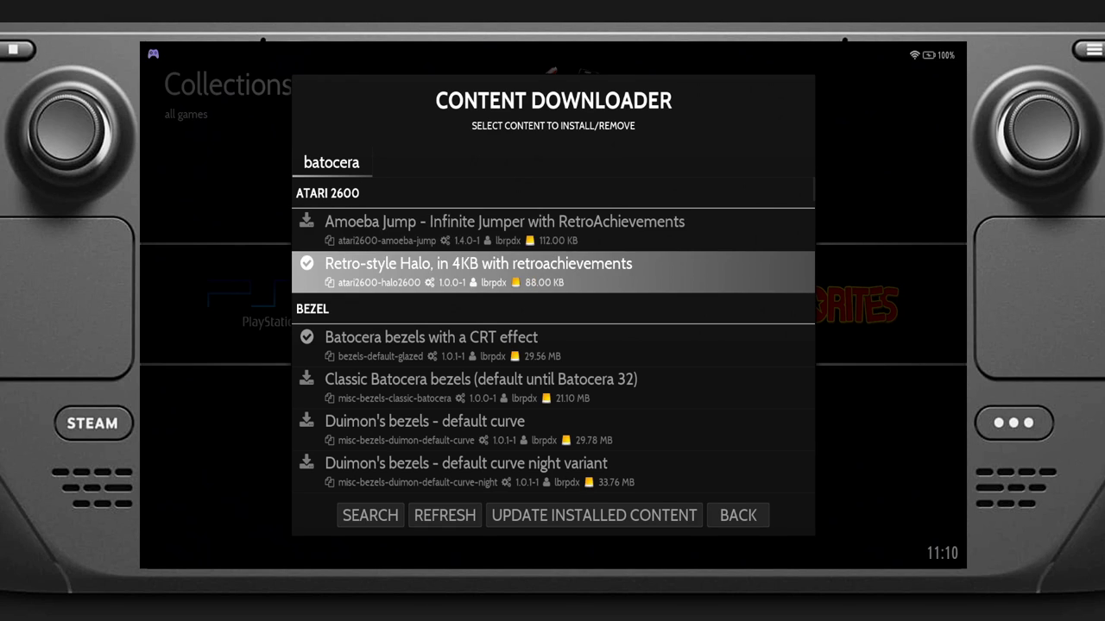
{"action": "key", "text": "Up"}
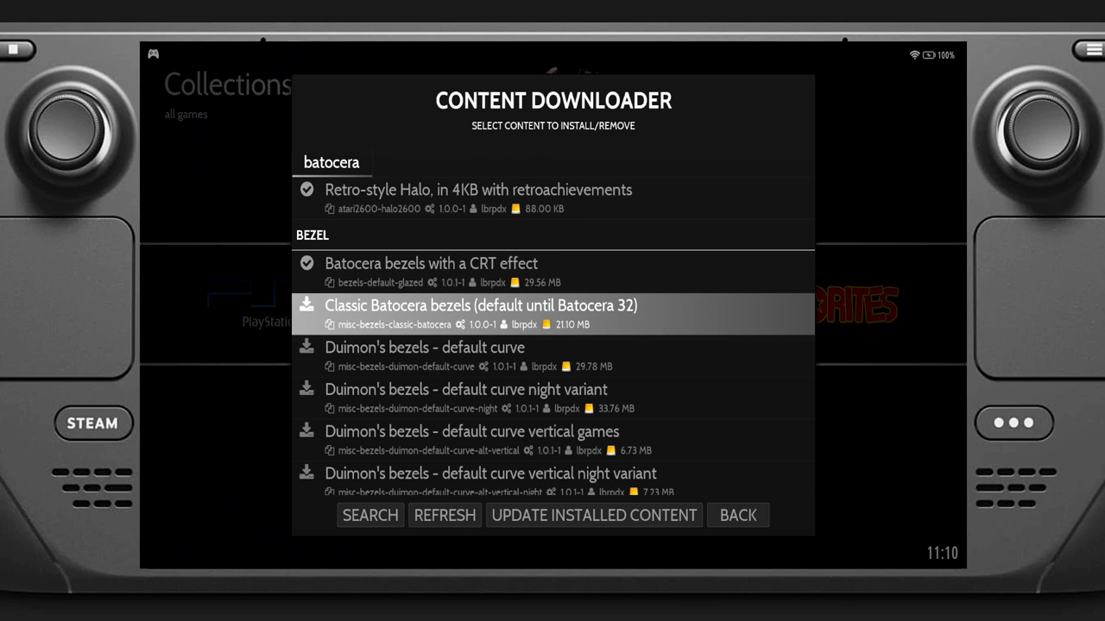
{"action": "key", "text": "Down"}
{"action": "key", "text": "Down"}
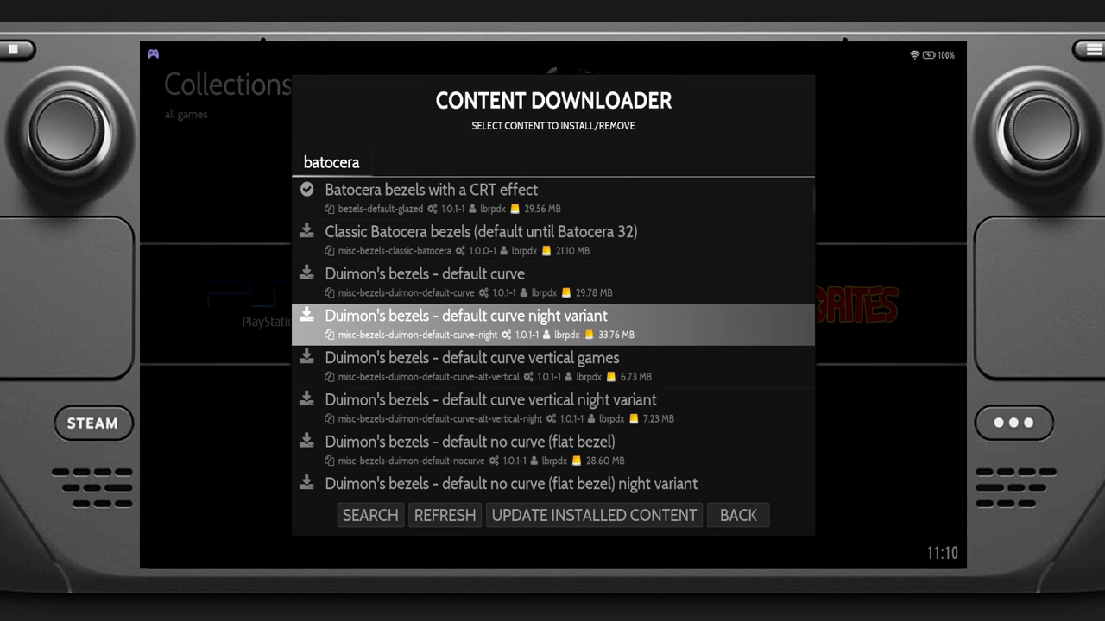
{"action": "key", "text": "Down"}
{"action": "key", "text": "Down"}
{"action": "key", "text": "Down"}
{"action": "key", "text": "Down"}
{"action": "key", "text": "Down"}
{"action": "key", "text": "Down"}
{"action": "key", "text": "Down"}
{"action": "key", "text": "Down"}
{"action": "key", "text": "Down"}
{"action": "key", "text": "Down"}
{"action": "key", "text": "Down"}
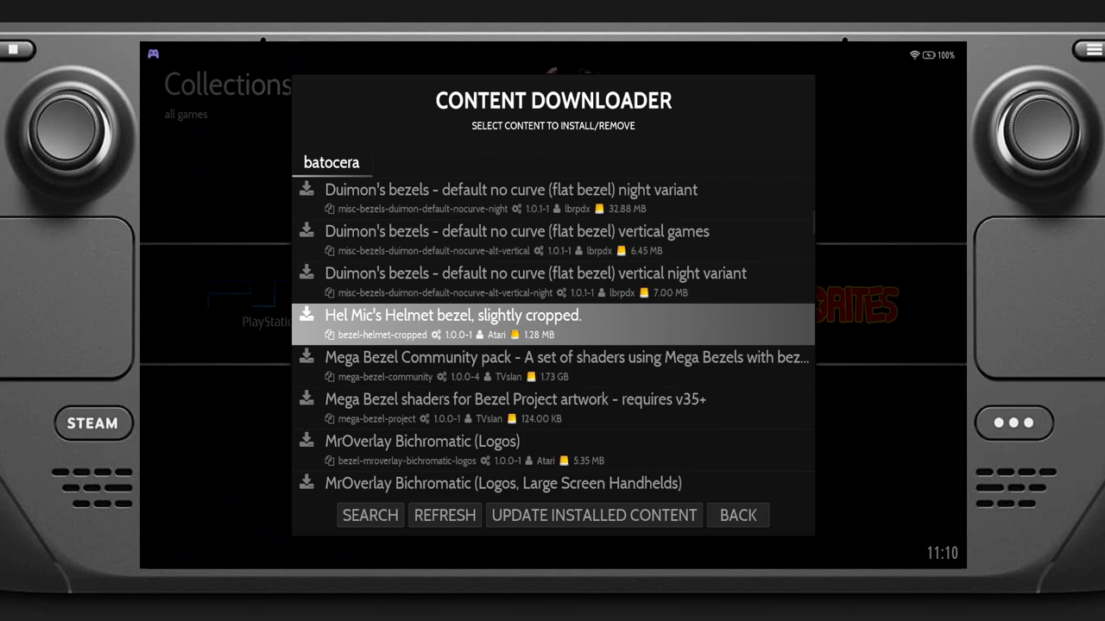
{"action": "key", "text": "Down"}
{"action": "key", "text": "Down"}
{"action": "key", "text": "Down"}
{"action": "key", "text": "Down"}
{"action": "key", "text": "Down"}
{"action": "key", "text": "Down"}
{"action": "key", "text": "Down"}
{"action": "key", "text": "Down"}
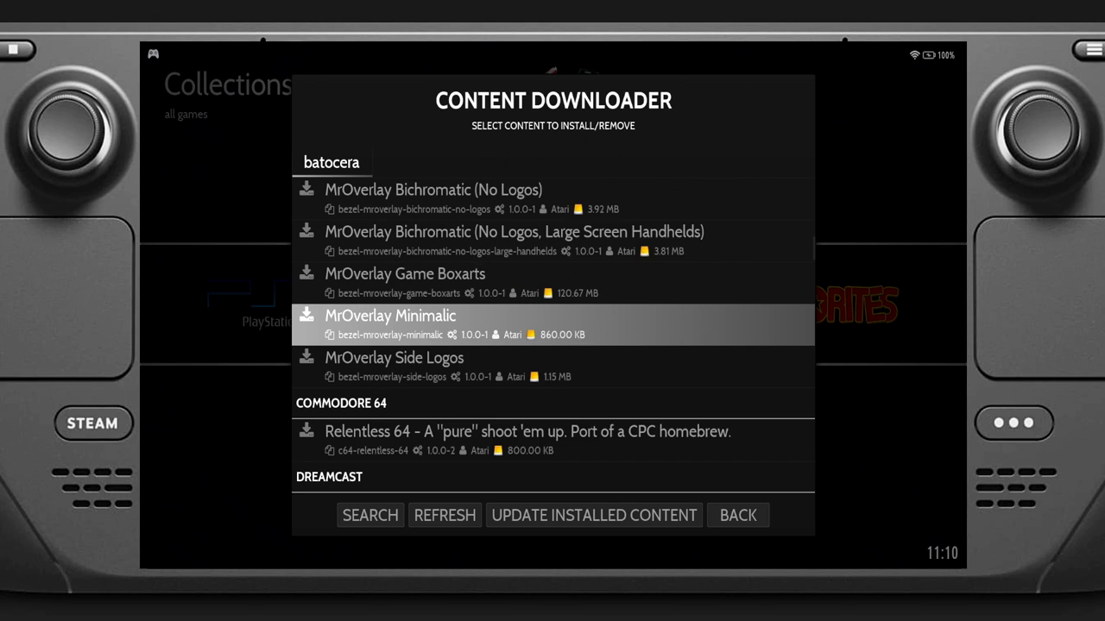
Step: Examine the downloadable homebrew games and the Misc cheat file and soundfont packages, and return to Updates & Downloads
{"action": "key", "text": "Down"}
{"action": "key", "text": "Down"}
{"action": "key", "text": "Down"}
{"action": "key", "text": "Down"}
{"action": "key", "text": "Down"}
{"action": "key", "text": "Down"}
{"action": "key", "text": "Down"}
{"action": "key", "text": "Down"}
{"action": "key", "text": "Down"}
{"action": "key", "text": "Down"}
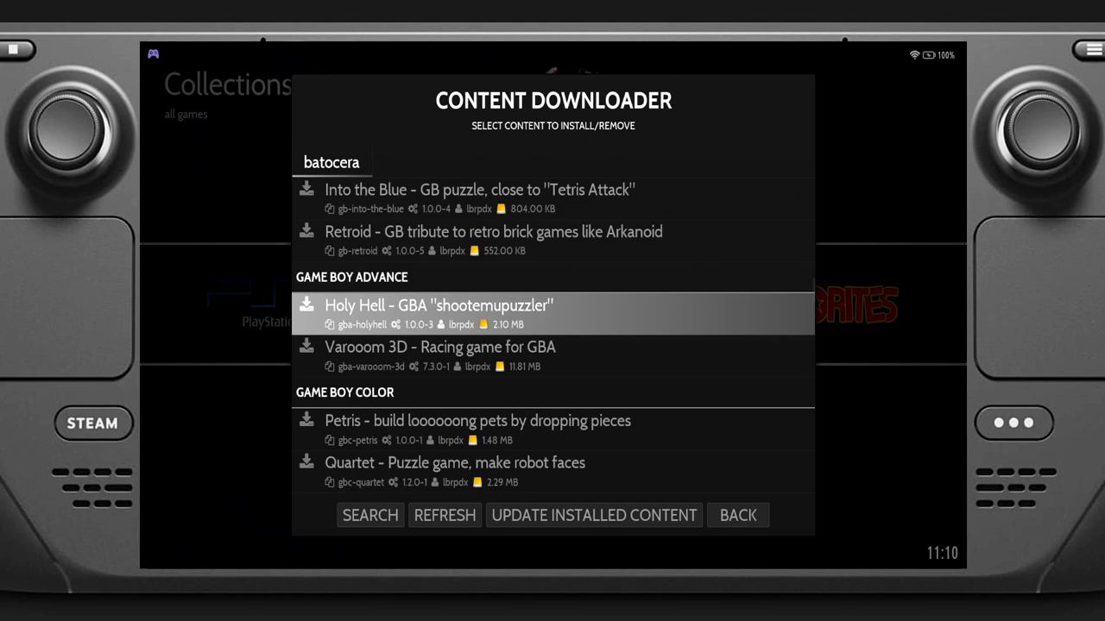
{"action": "key", "text": "Down"}
{"action": "key", "text": "Down"}
{"action": "key", "text": "Down"}
{"action": "key", "text": "Down"}
{"action": "key", "text": "Down"}
{"action": "key", "text": "Down"}
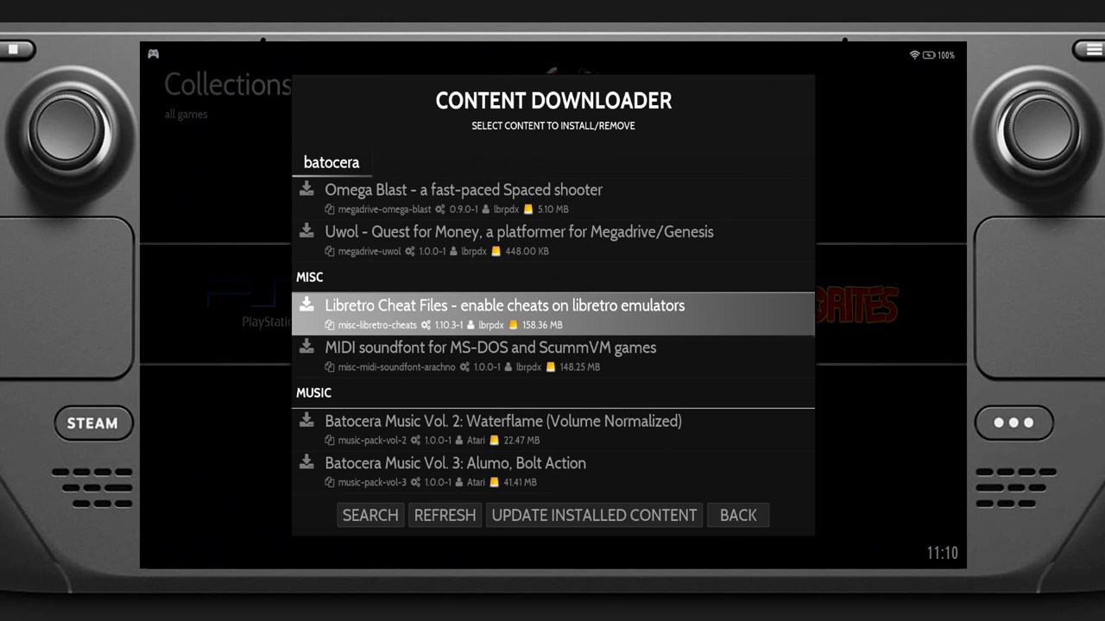
{"action": "key", "text": "Up"}
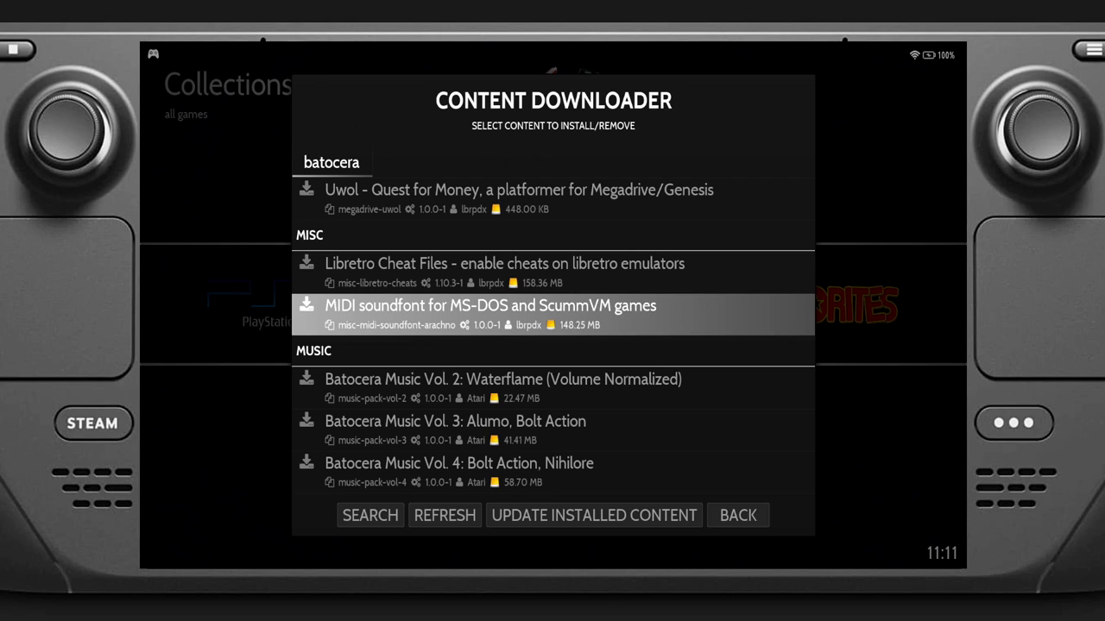
{"action": "key", "text": "Escape"}
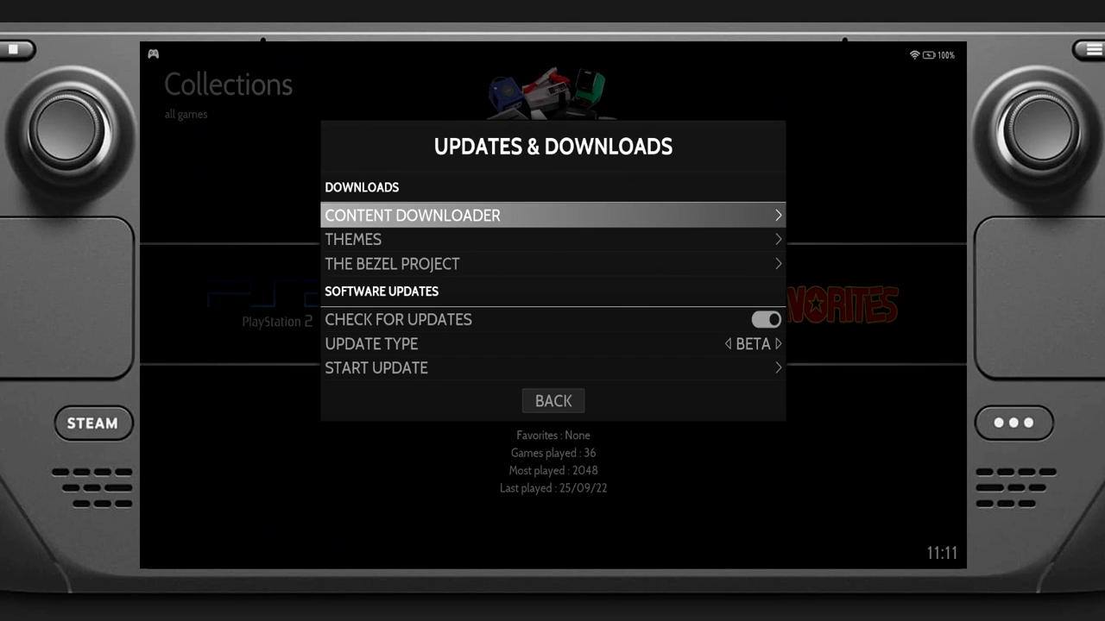
Step: Open the Themes Downloader, browse the available themes past DragonBall-TMCTV, and return to Updates & Downloads
{"action": "key", "text": "Down"}
{"action": "key", "text": "Return"}
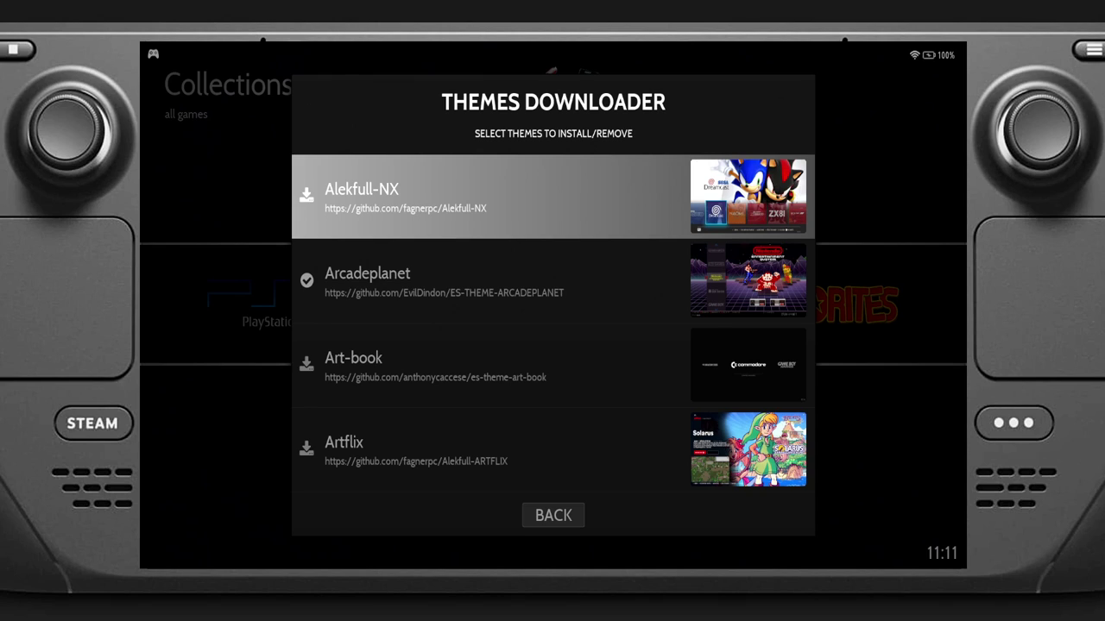
{"action": "key", "text": "Down"}
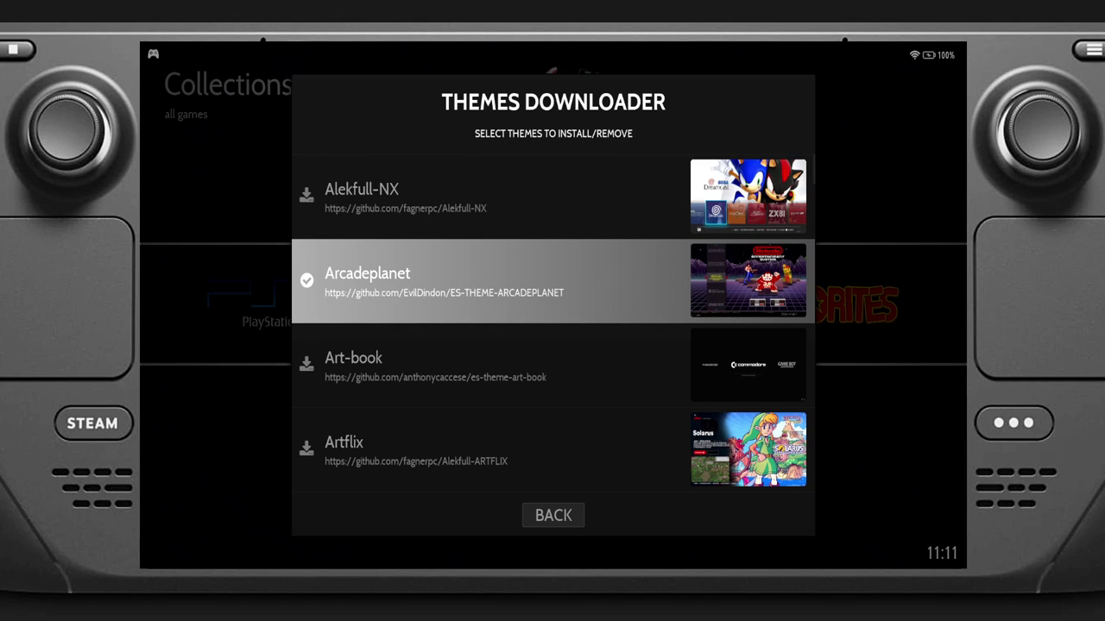
{"action": "key", "text": "Down"}
{"action": "key", "text": "Down"}
{"action": "key", "text": "Down"}
{"action": "key", "text": "Down"}
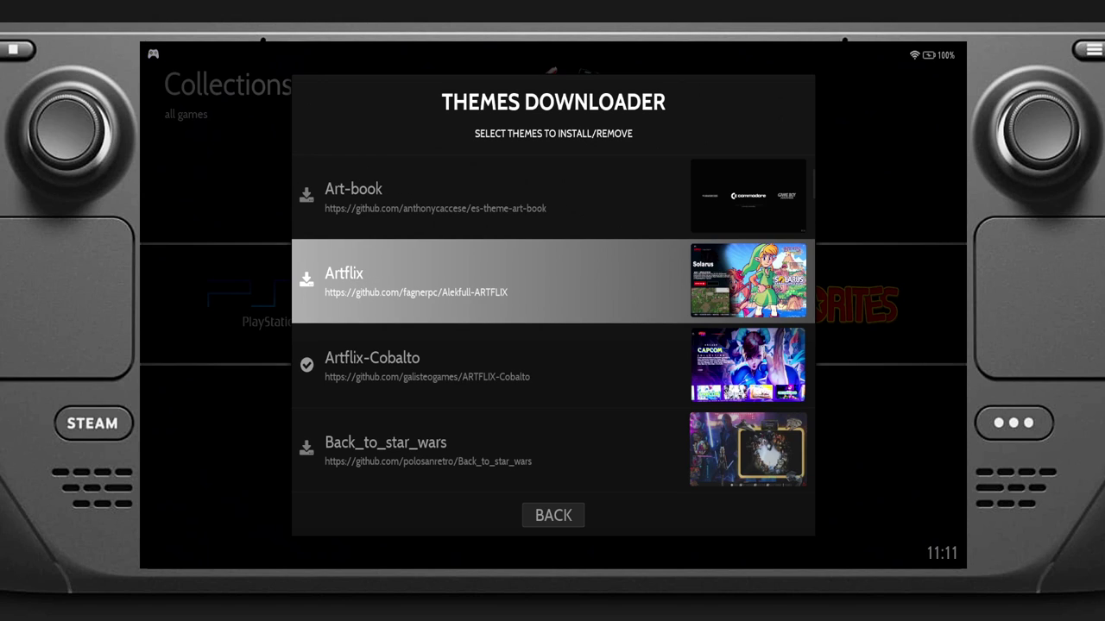
{"action": "key", "text": "Down"}
{"action": "key", "text": "Down"}
{"action": "key", "text": "Down"}
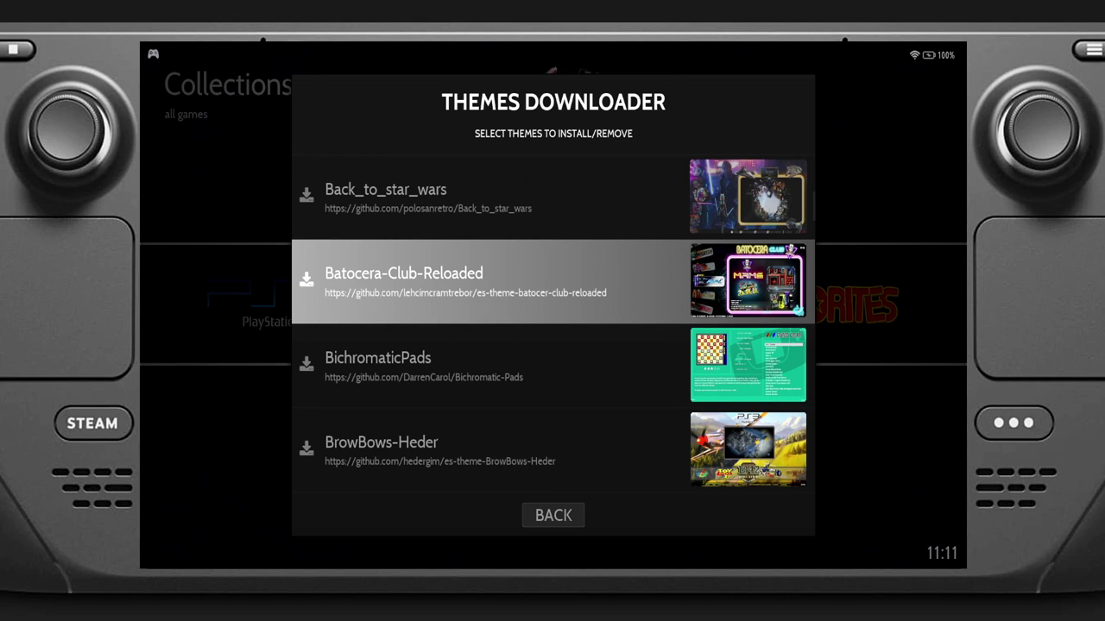
{"action": "key", "text": "Down"}
{"action": "key", "text": "Down"}
{"action": "key", "text": "Down"}
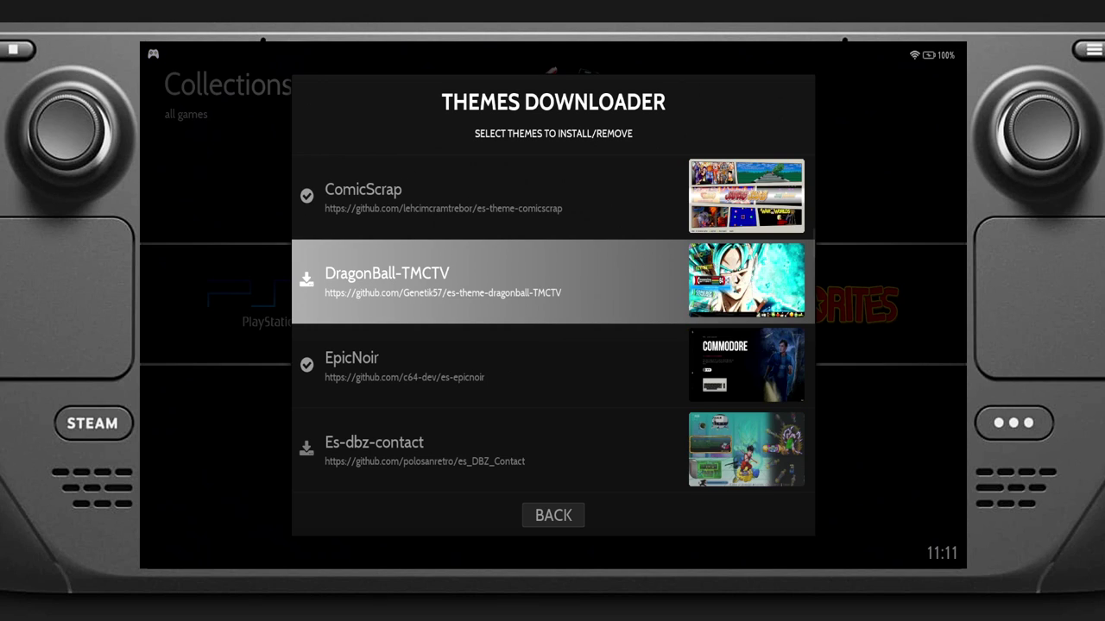
{"action": "key", "text": "Down"}
{"action": "key", "text": "Escape"}
Step: Open The Bezel Project, look through the per-system bezel packs to the mame entry, and return to Updates & Downloads
{"action": "key", "text": "Down"}
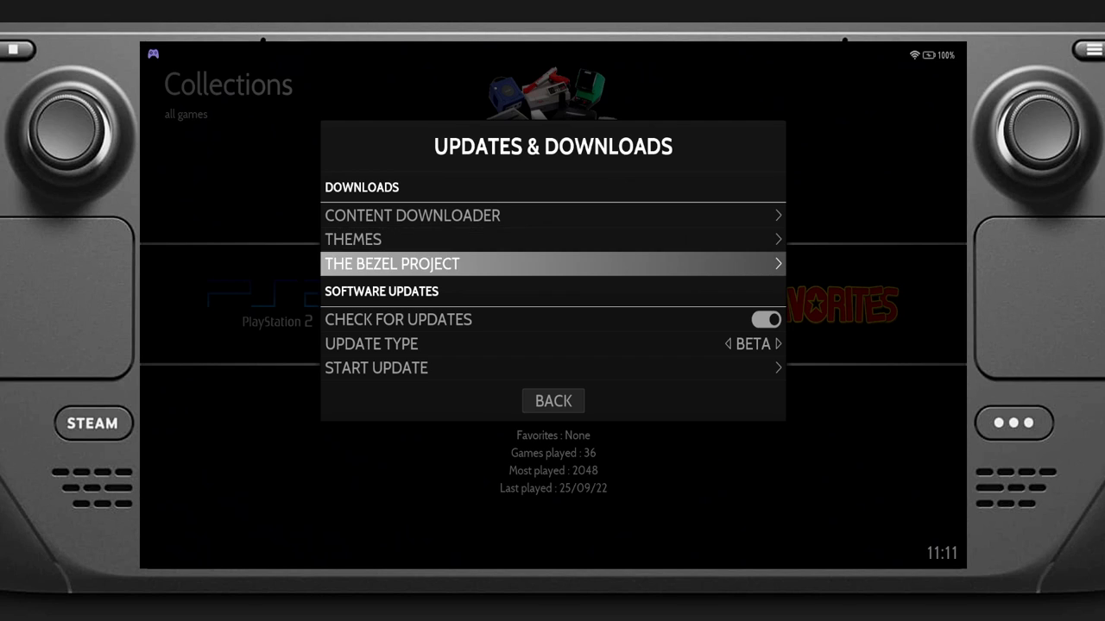
{"action": "key", "text": "Return"}
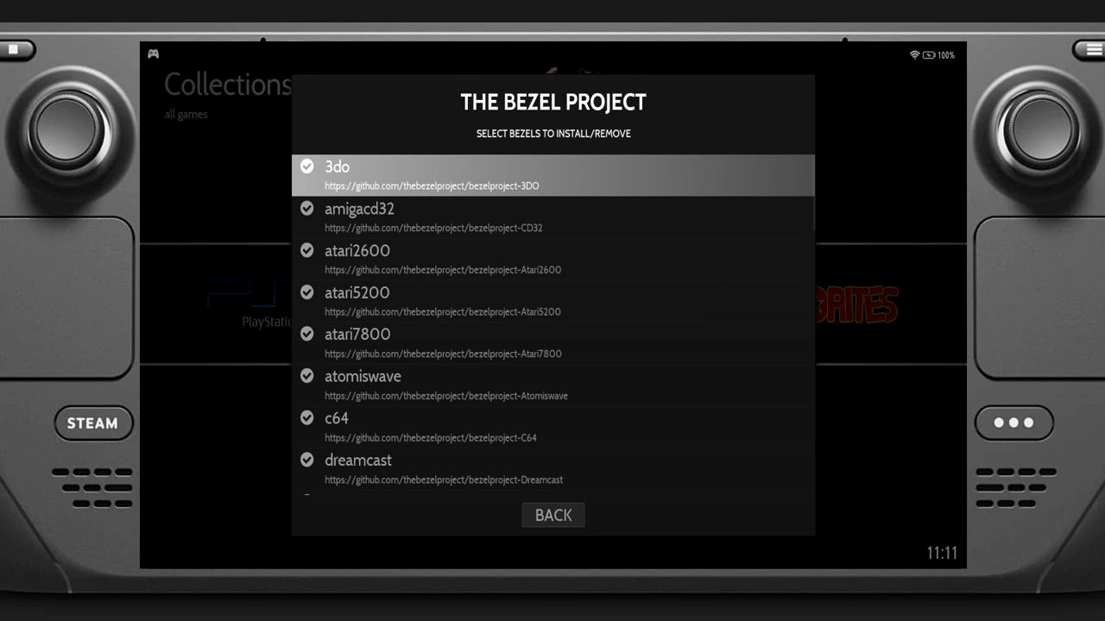
{"action": "key", "text": "Down"}
{"action": "key", "text": "Down"}
{"action": "key", "text": "Down"}
{"action": "key", "text": "Down"}
{"action": "key", "text": "Down"}
{"action": "key", "text": "Down"}
{"action": "key", "text": "Down"}
{"action": "key", "text": "Down"}
{"action": "key", "text": "Down"}
{"action": "key", "text": "Down"}
{"action": "key", "text": "Down"}
{"action": "key", "text": "Down"}
{"action": "key", "text": "Down"}
{"action": "key", "text": "Down"}
{"action": "key", "text": "Down"}
{"action": "key", "text": "Down"}
{"action": "key", "text": "Down"}
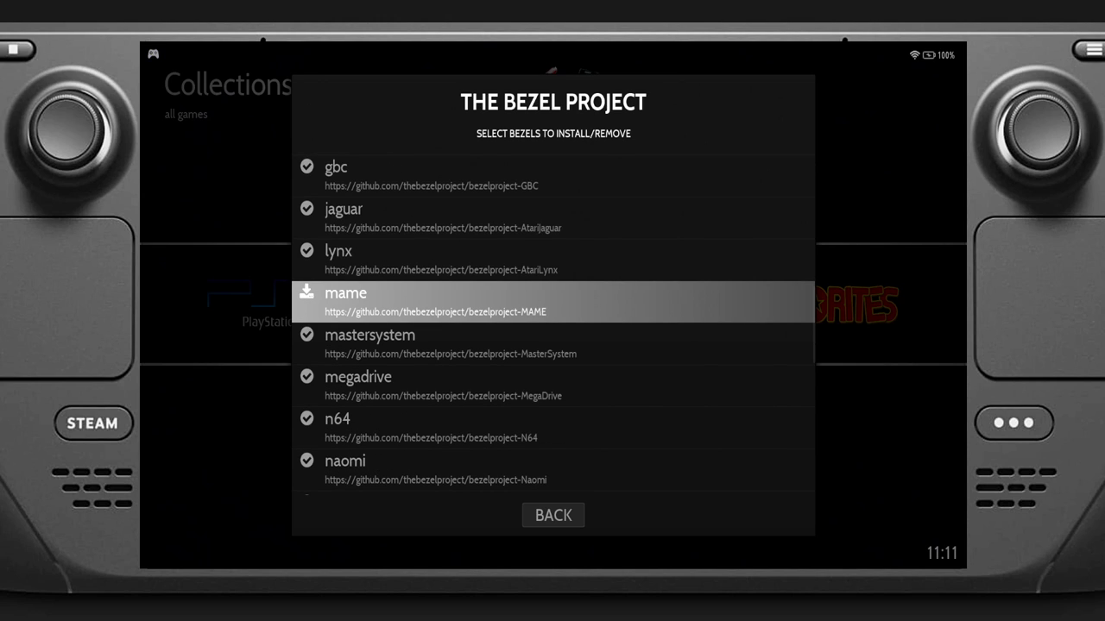
{"action": "key", "text": "Down"}
{"action": "key", "text": "Up"}
{"action": "key", "text": "Down"}
{"action": "key", "text": "Down"}
{"action": "key", "text": "Escape"}
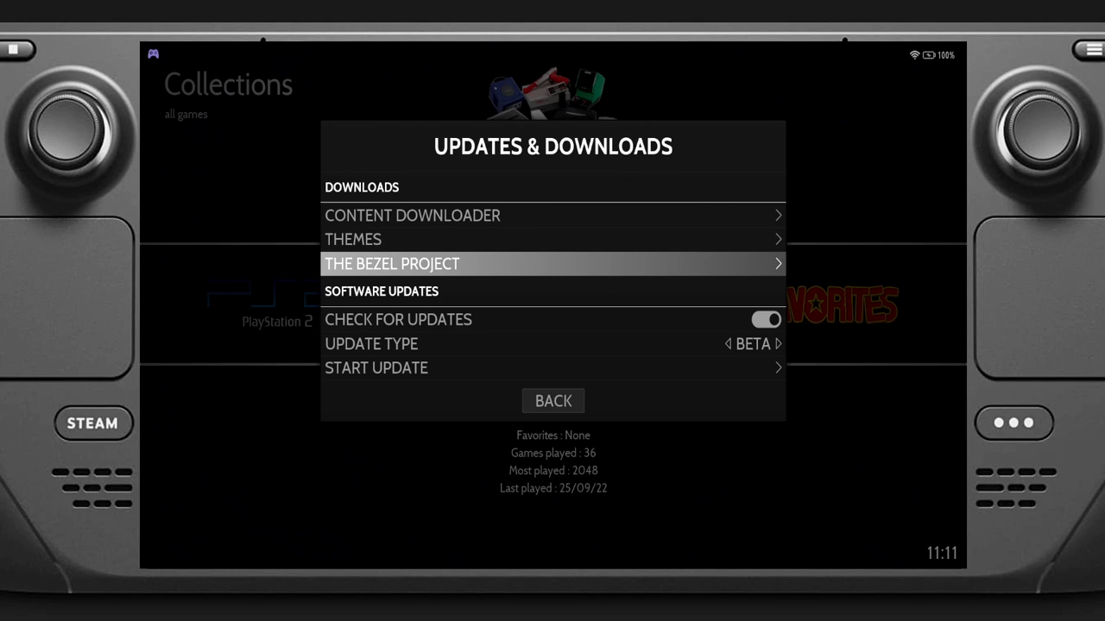
Step: Leave Updates & Downloads and open the Information page in System Settings
{"action": "key", "text": "Escape"}
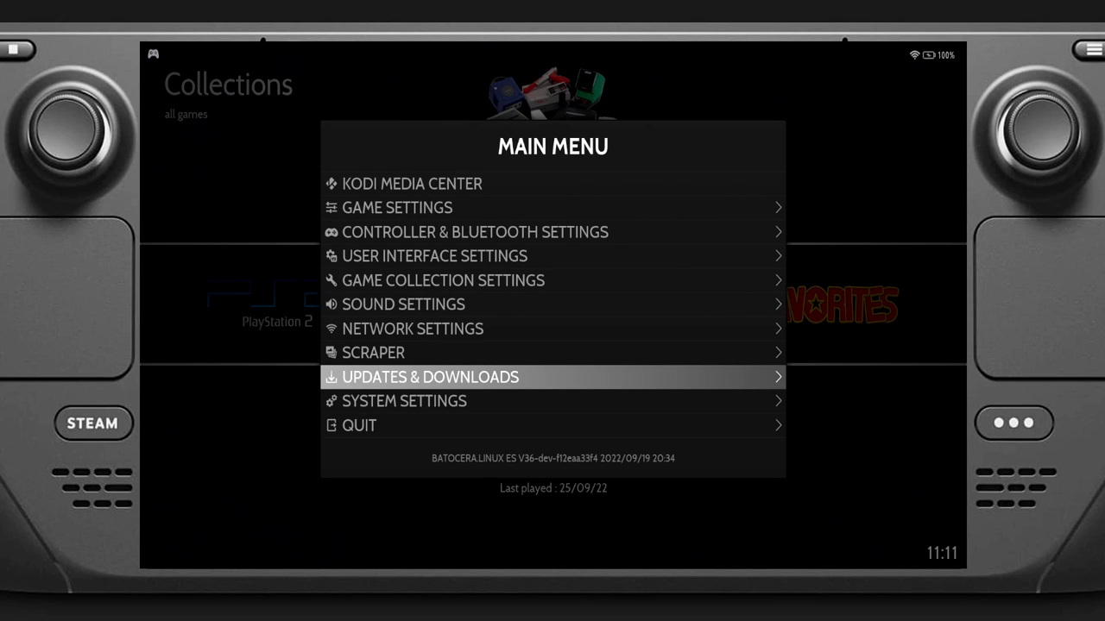
{"action": "key", "text": "Down"}
{"action": "key", "text": "Return"}
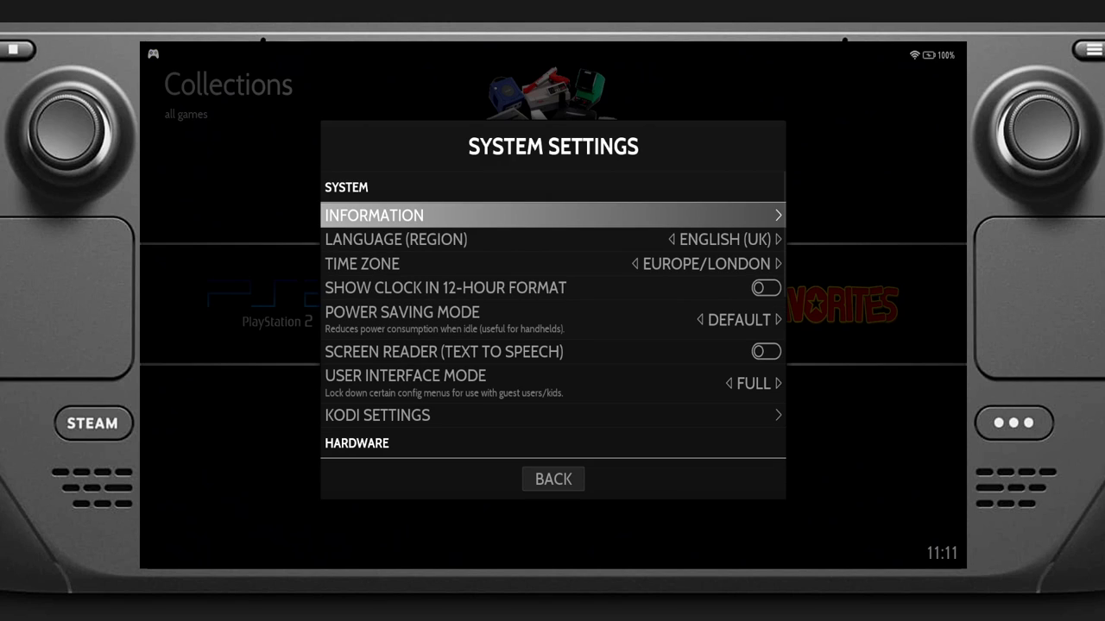
{"action": "key", "text": "Return"}
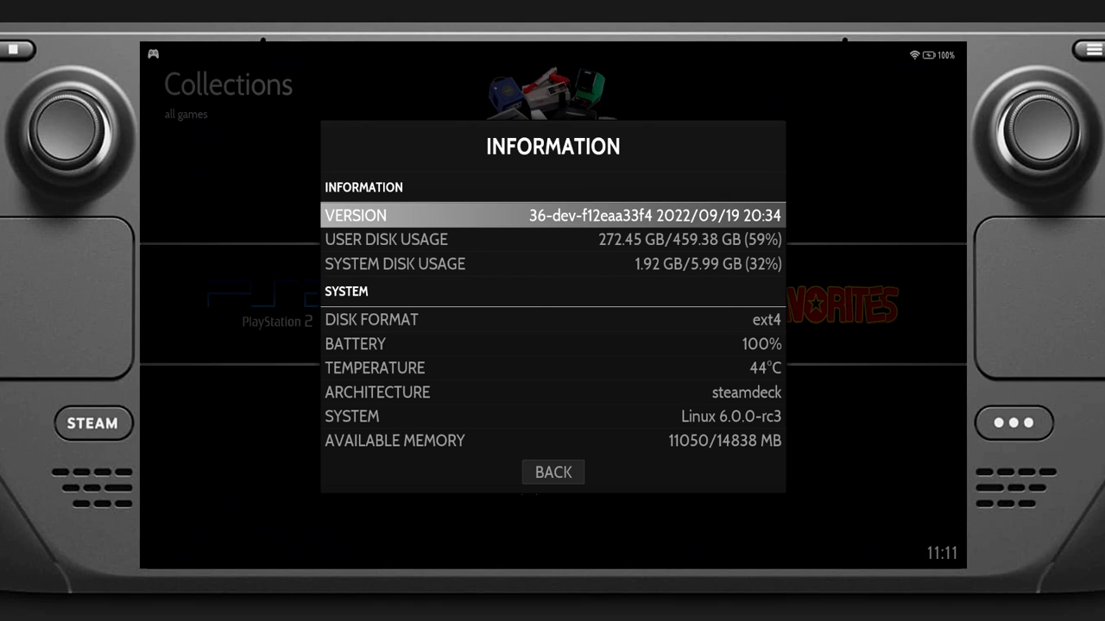
Step: Check the user and system disk usage, disk format and hardware details, and return to System Settings
{"action": "key", "text": "Down"}
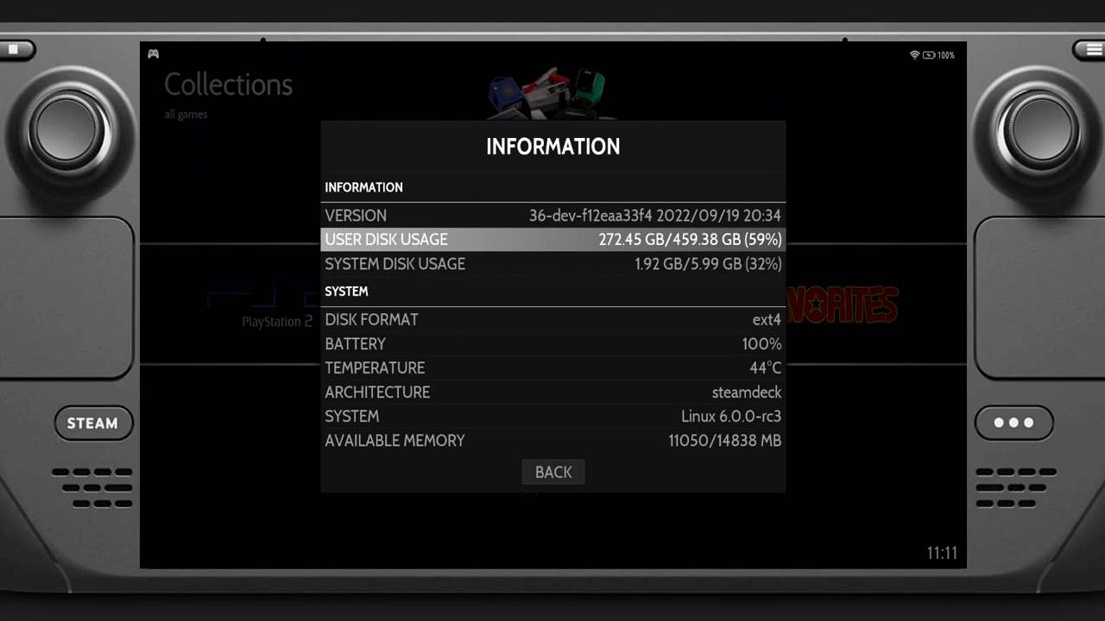
{"action": "key", "text": "Down"}
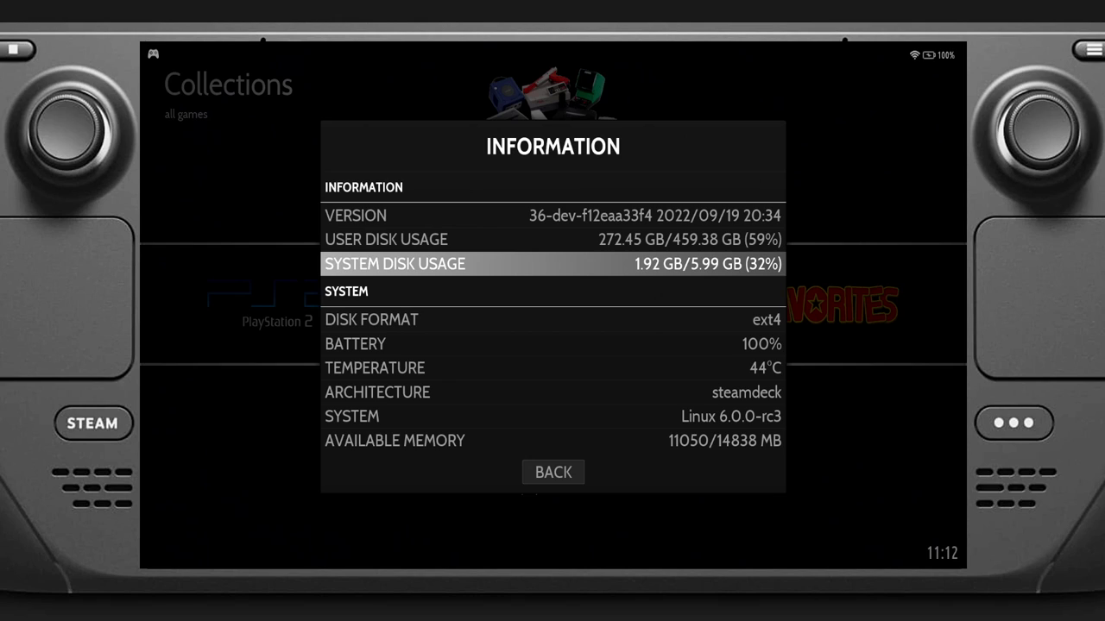
{"action": "key", "text": "Down"}
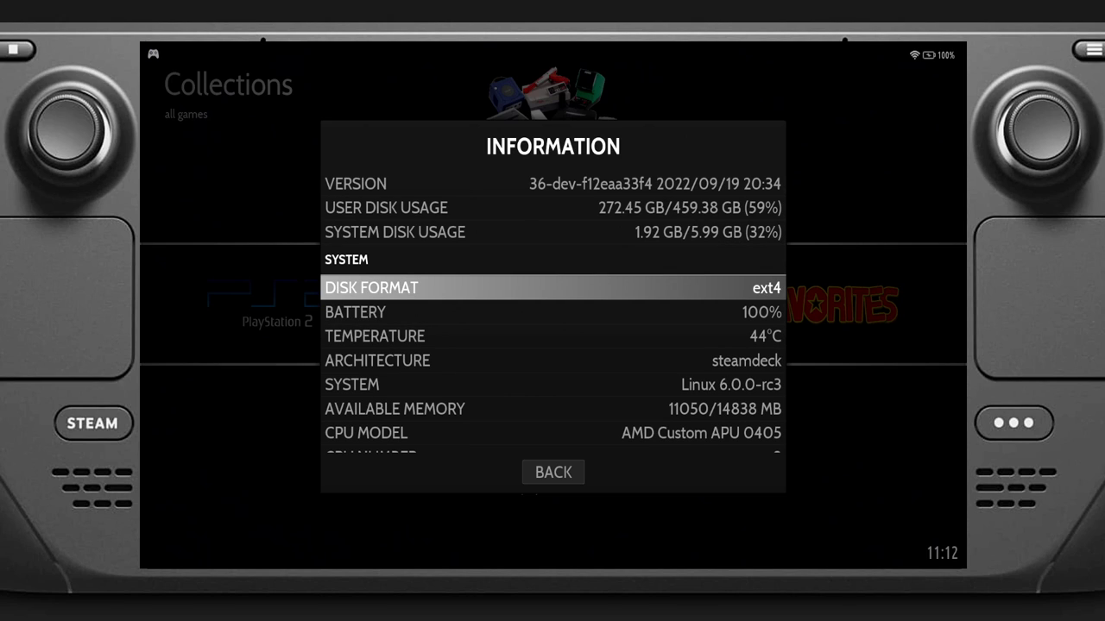
{"action": "key", "text": "Down"}
{"action": "key", "text": "Down"}
{"action": "key", "text": "Down"}
{"action": "key", "text": "Down"}
{"action": "key", "text": "Down"}
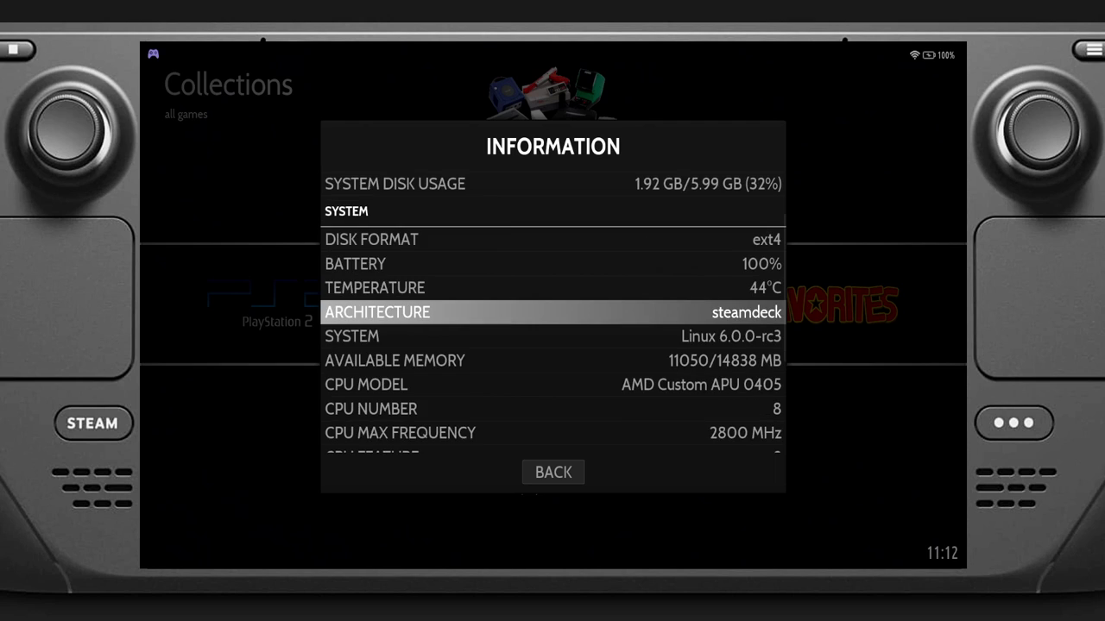
{"action": "key", "text": "Escape"}
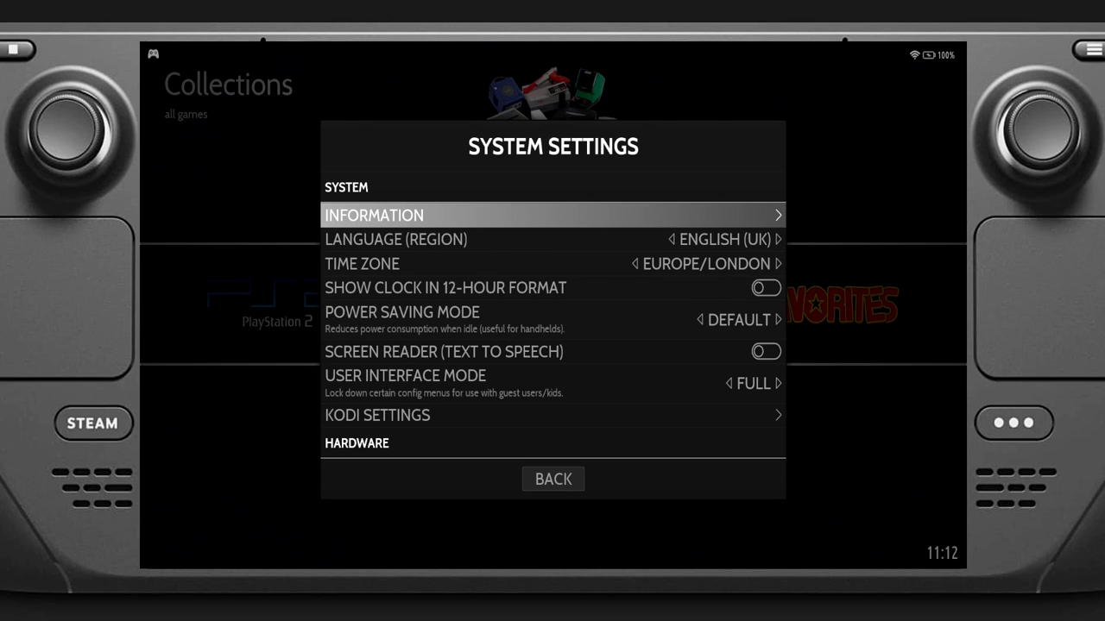
Step: Review the time zone and power saving options in System Settings and open Kodi Settings
{"action": "key", "text": "Down"}
{"action": "key", "text": "Down"}
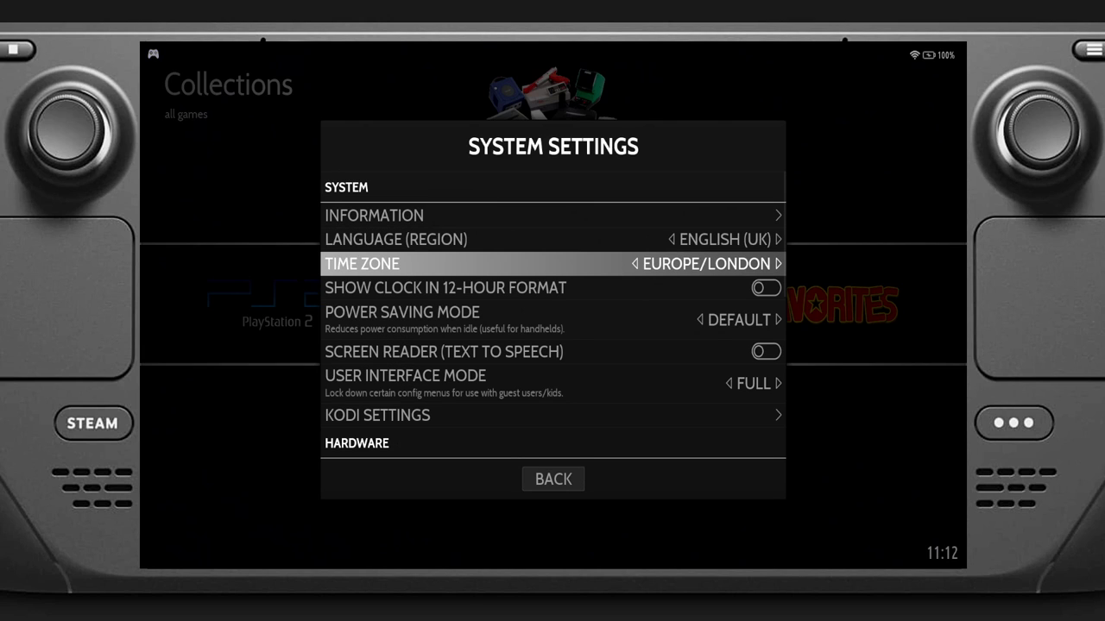
{"action": "key", "text": "Down"}
{"action": "key", "text": "Down"}
{"action": "key", "text": "Down"}
{"action": "key", "text": "Down"}
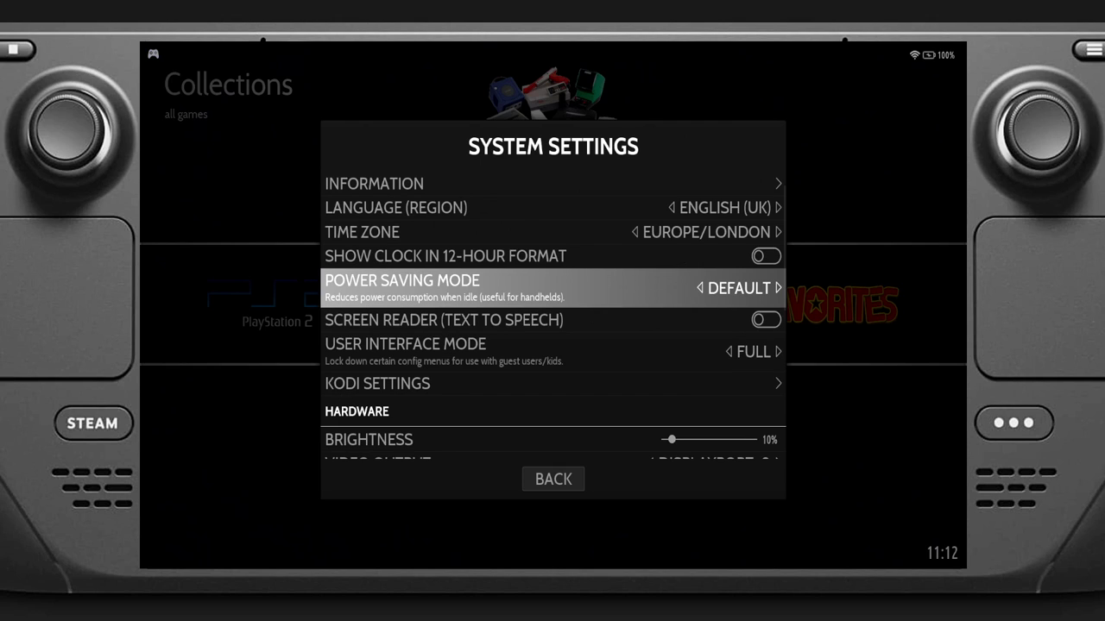
{"action": "key", "text": "Down"}
{"action": "key", "text": "Return"}
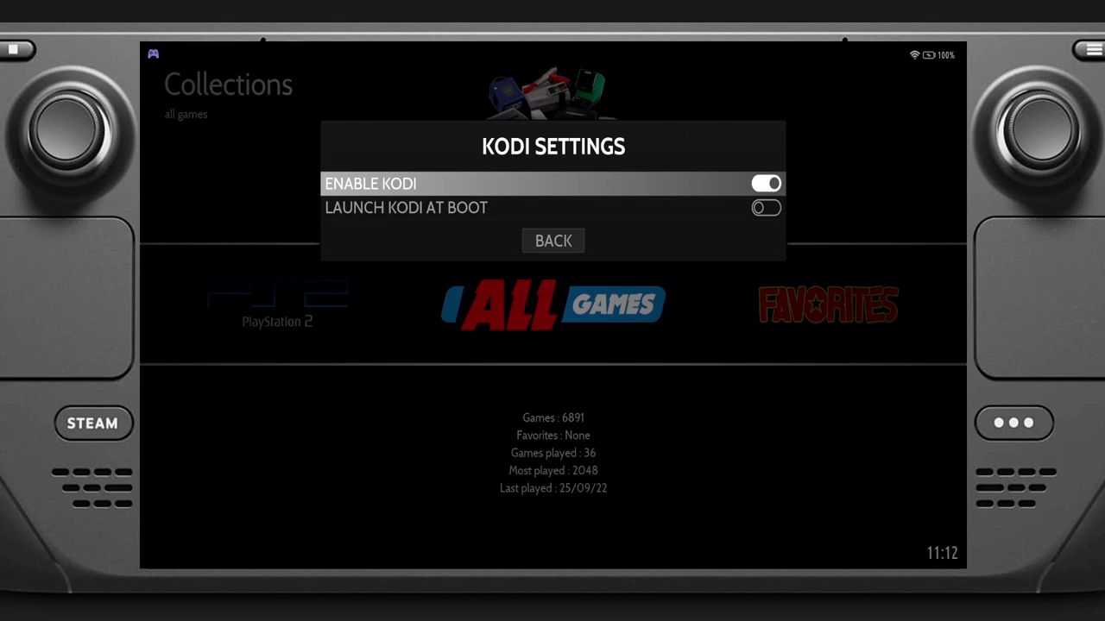